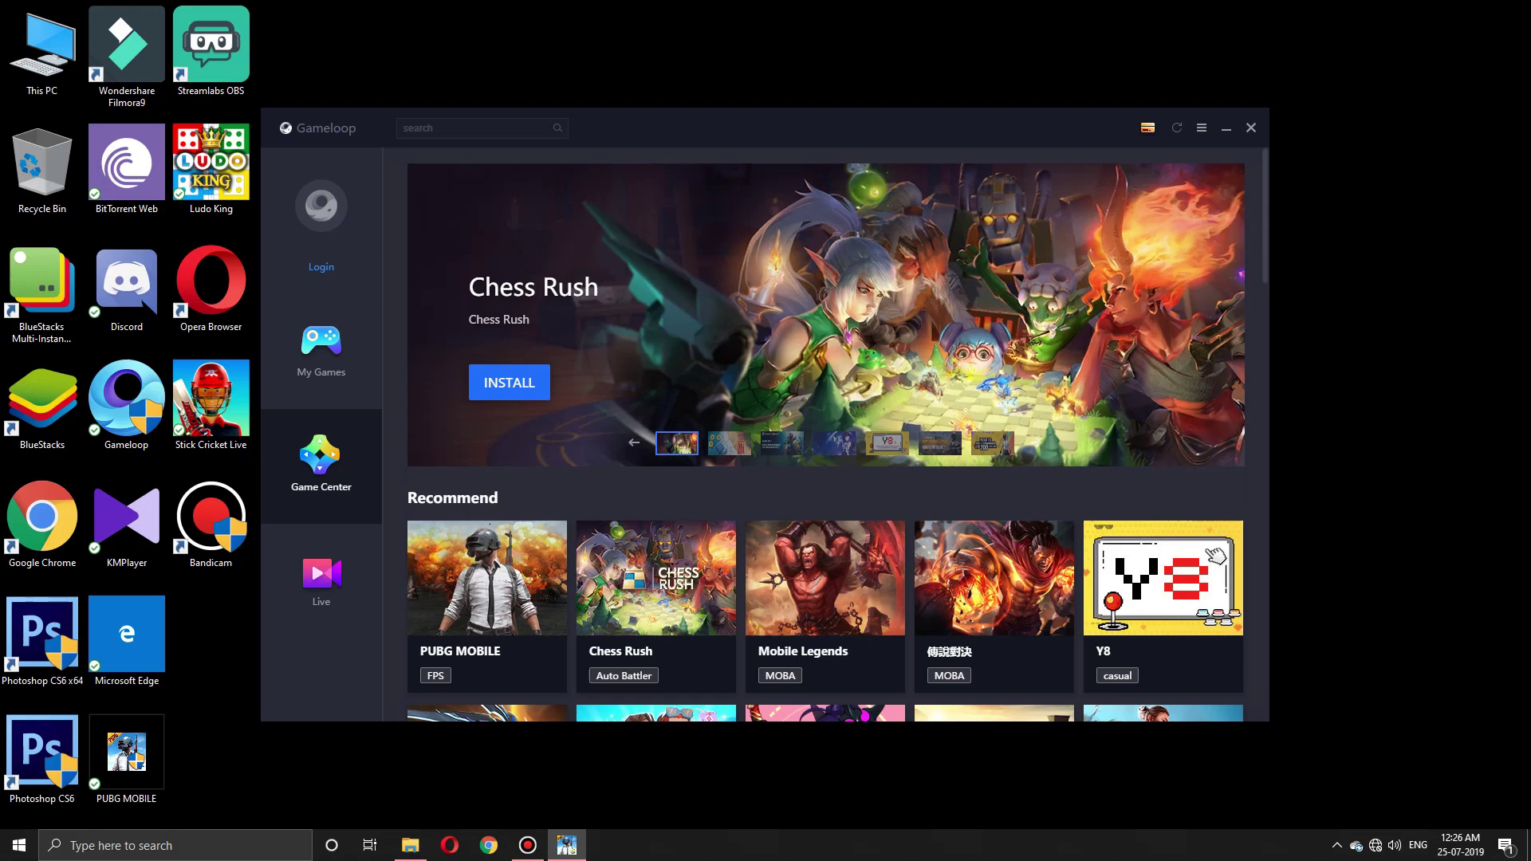
Open This PC and view the computer's system information page.
double_click(42, 48)
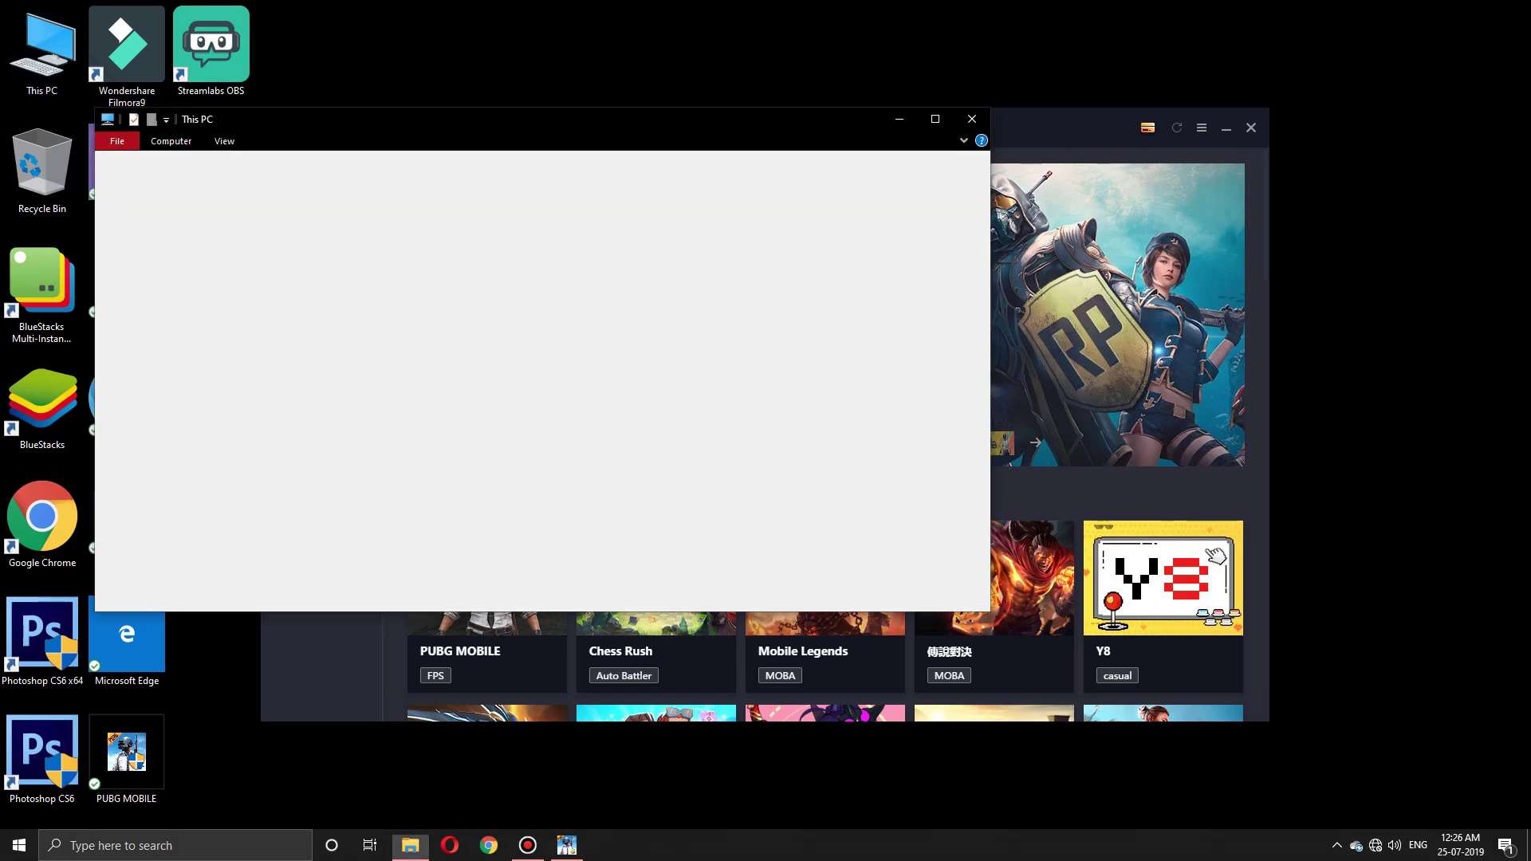
left_click(171, 140)
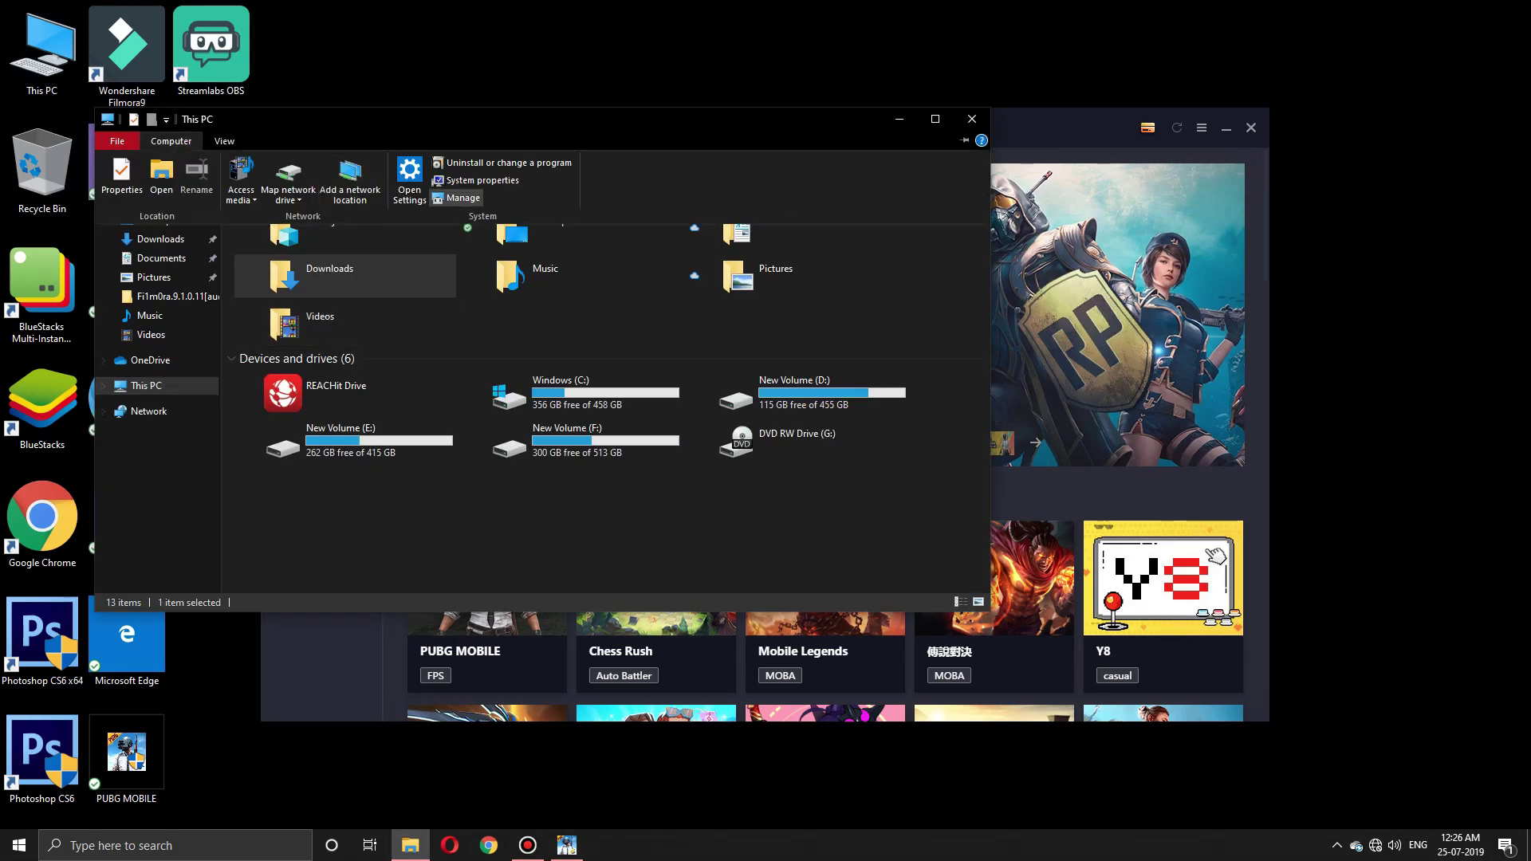
left_click(447, 175)
scroll(996, 446, "down", 3)
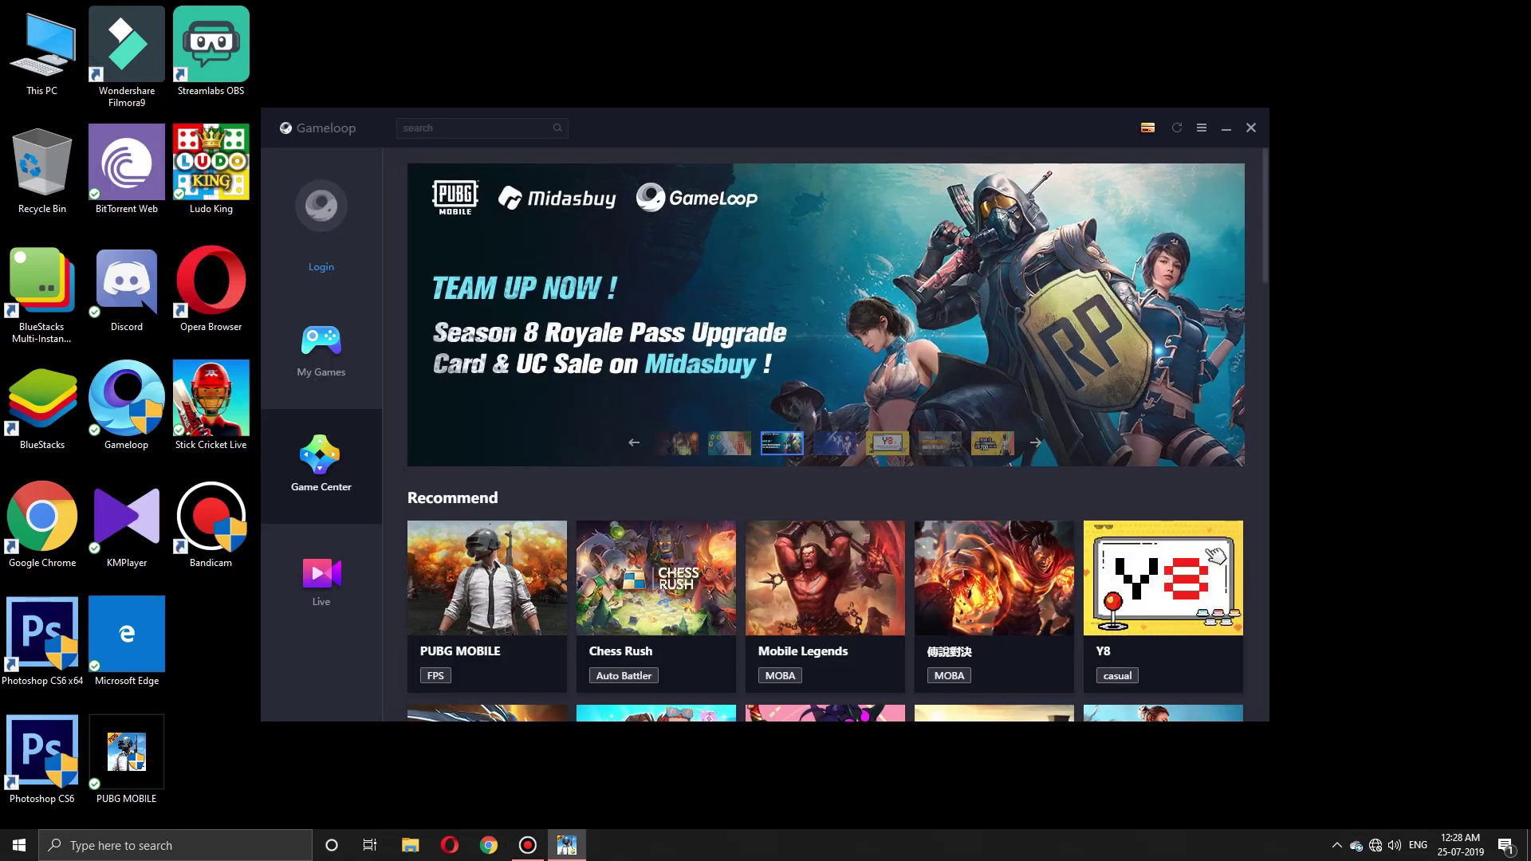
Open System Properties from This PC and, on the Advanced tab, open Performance Options.
right_click(66, 50)
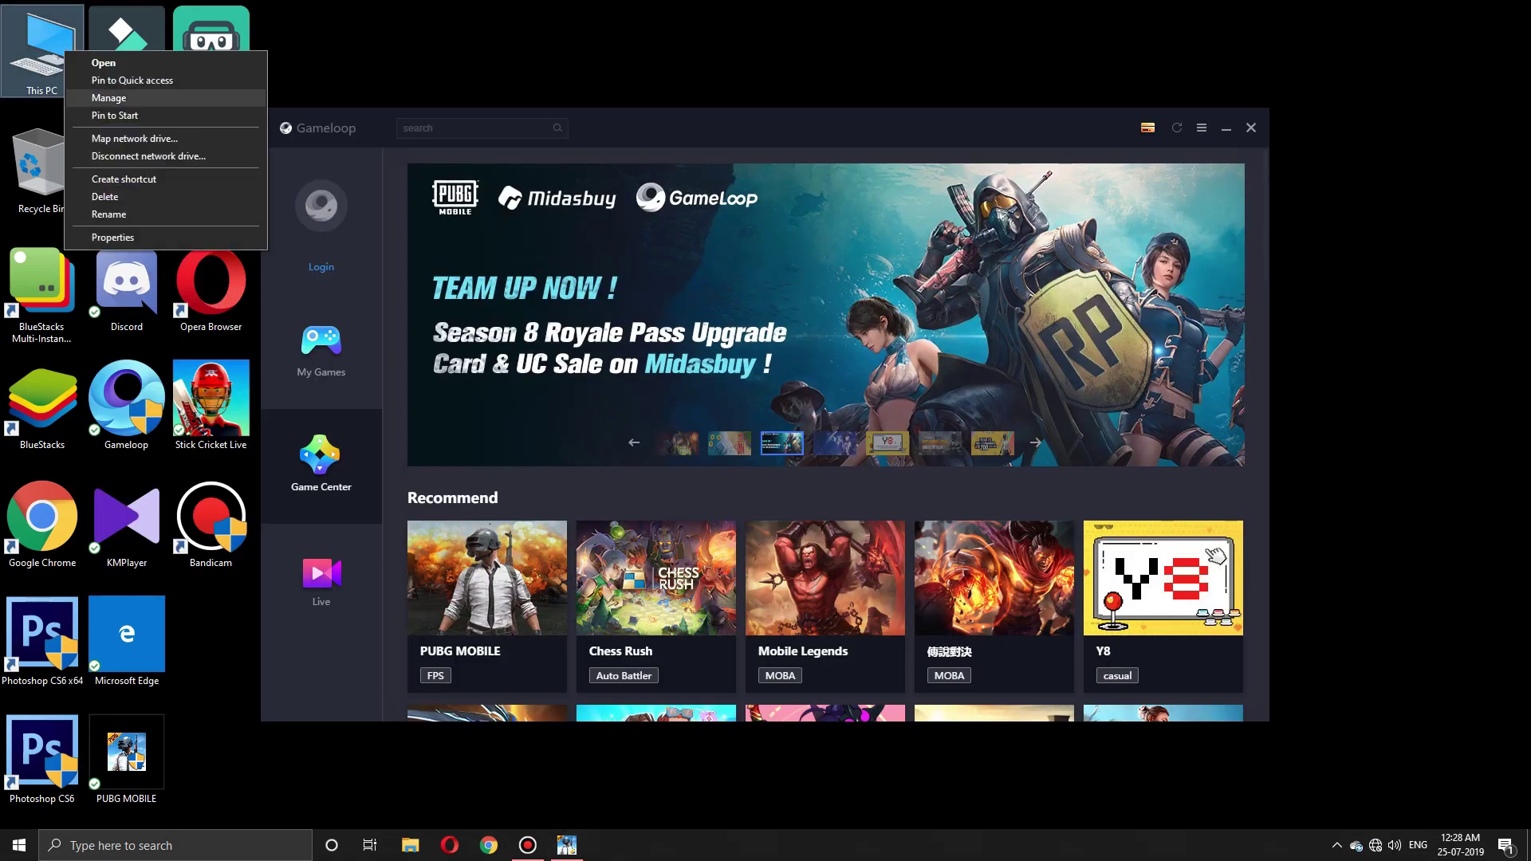
left_click(113, 237)
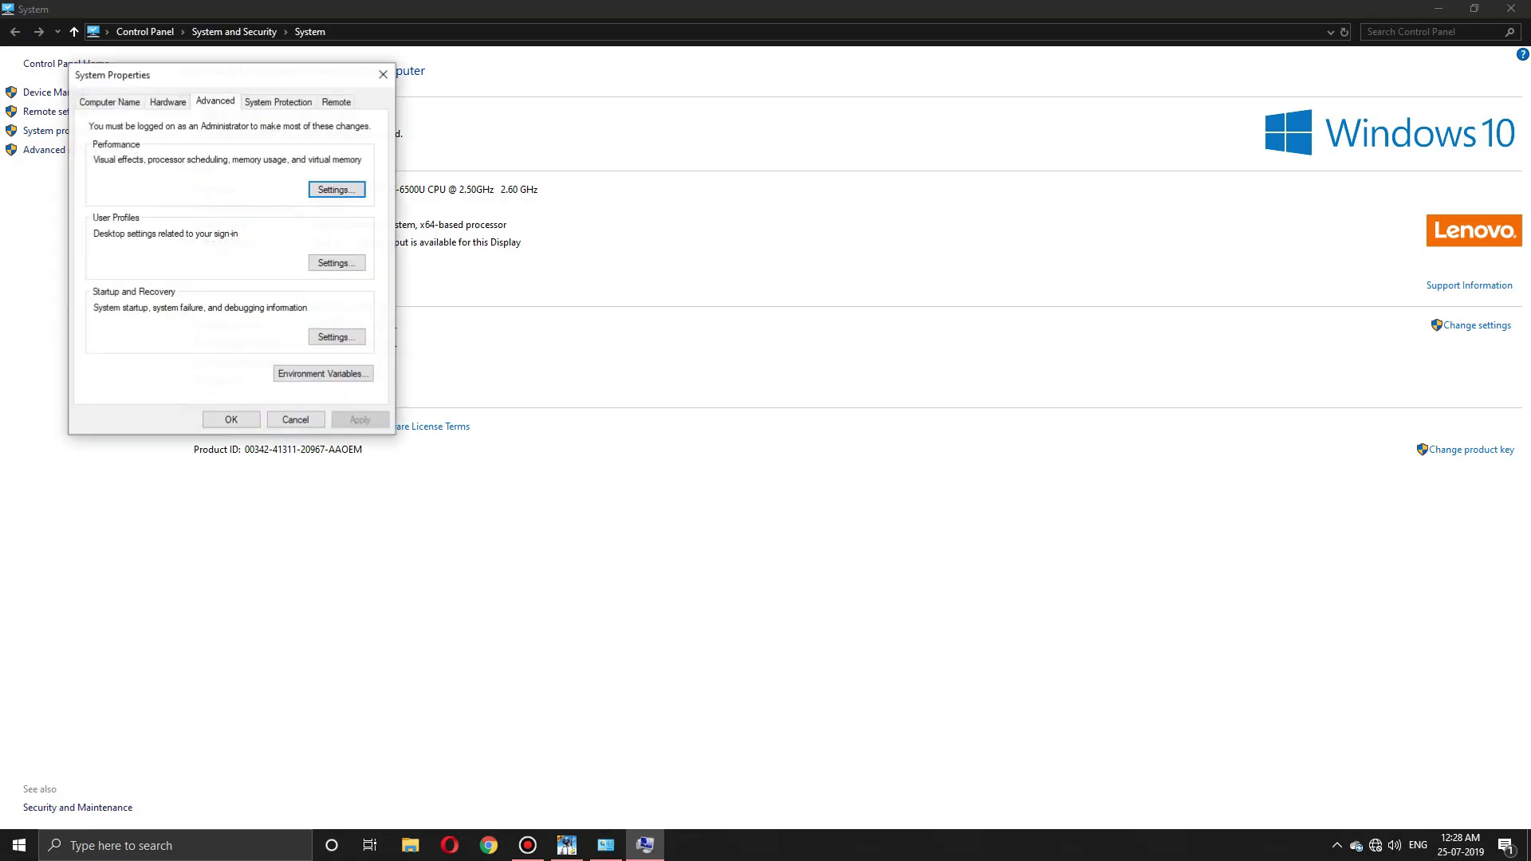
key("ctrl+shift+Tab")
key("ctrl+shift+Tab")
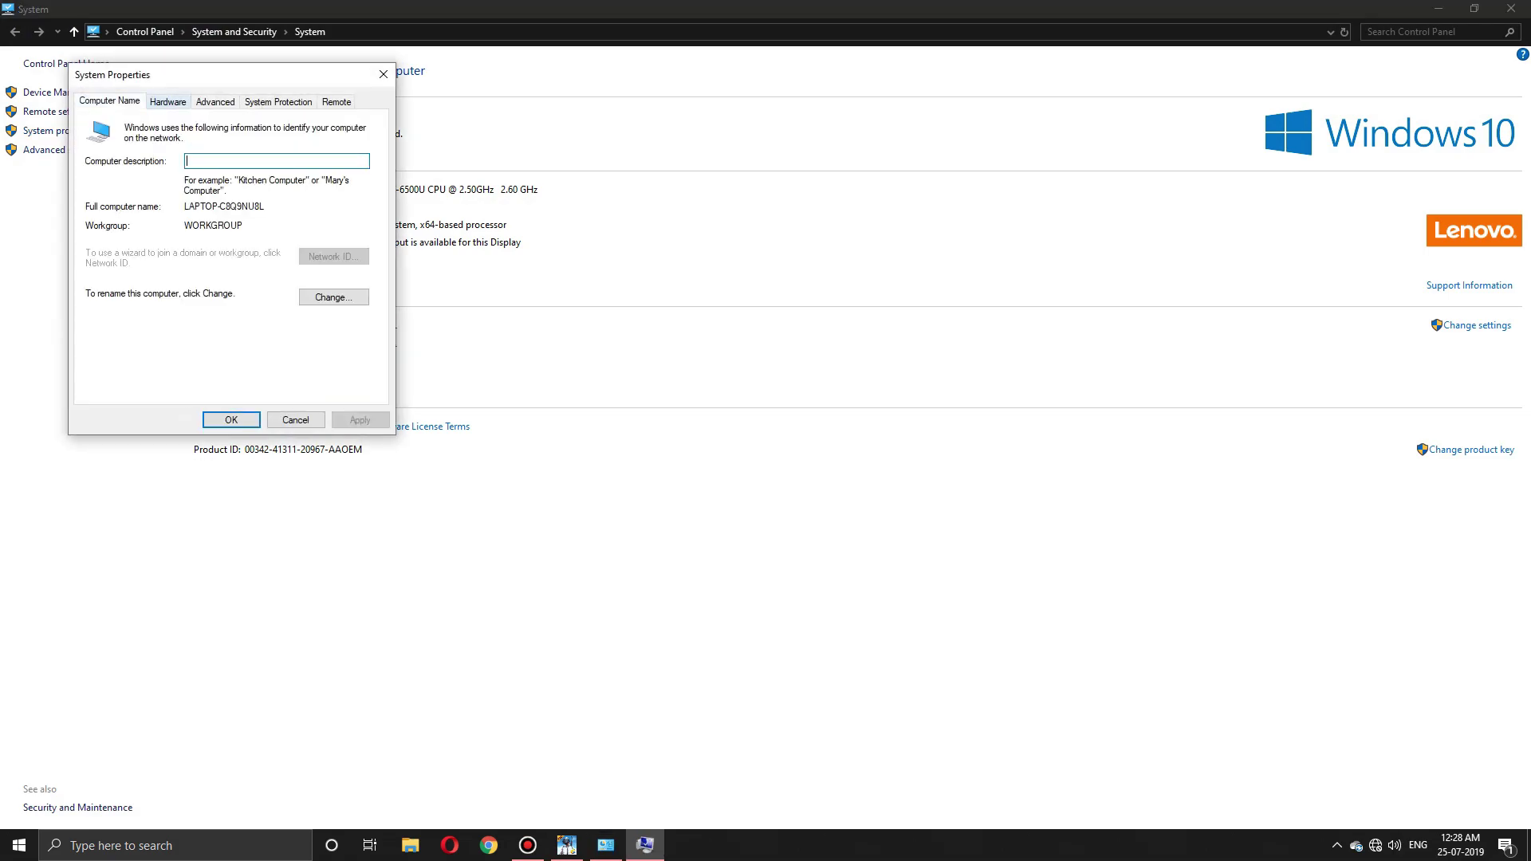
key("ctrl+Tab")
key("ctrl+Tab")
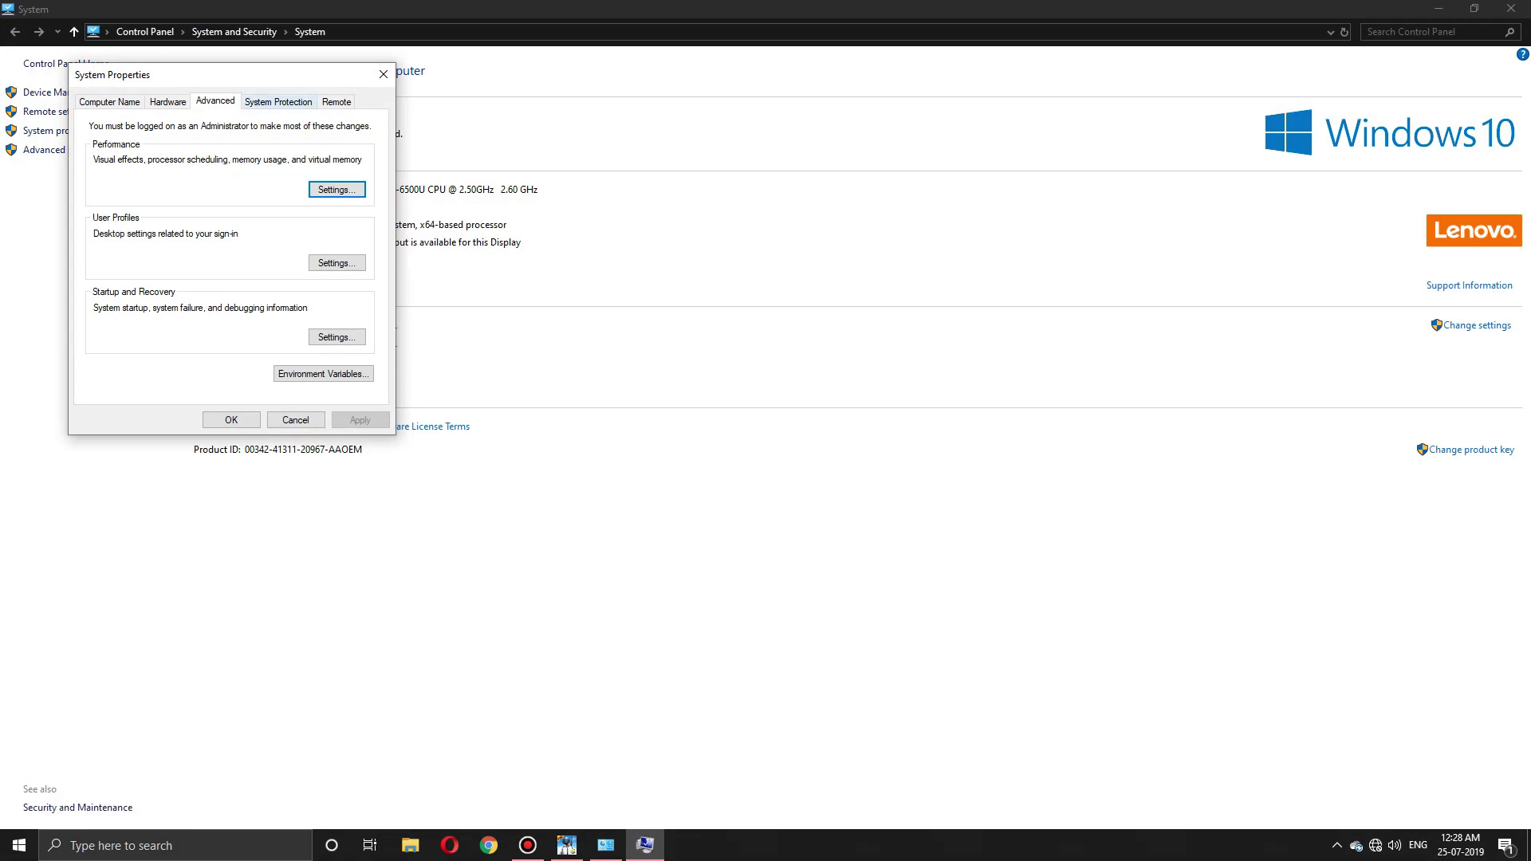
key("ctrl+Tab")
key("ctrl+Tab")
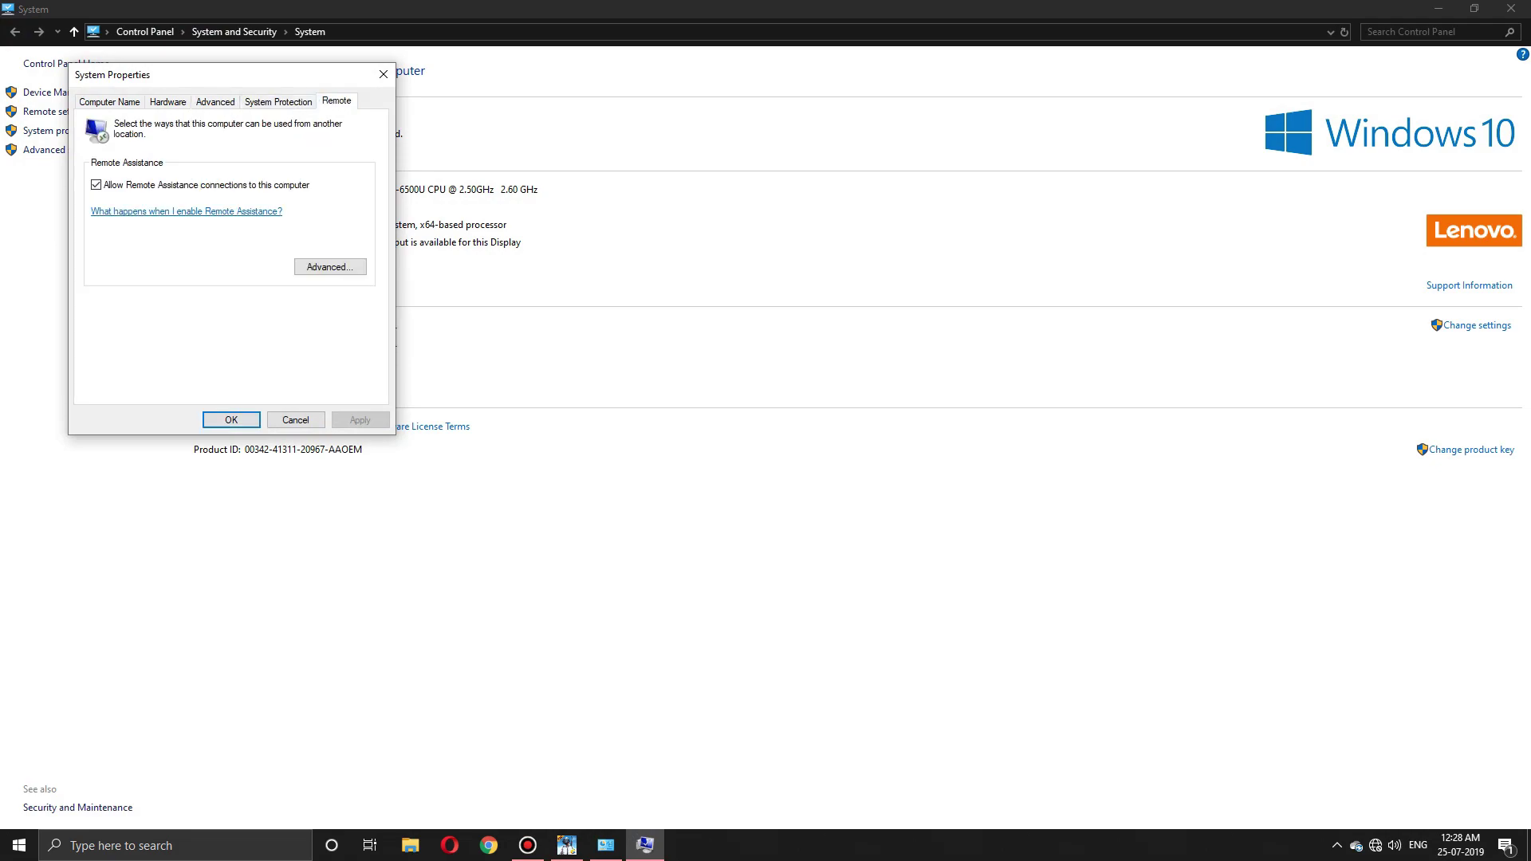
key("ctrl+shift+Tab")
key("ctrl+shift+Tab")
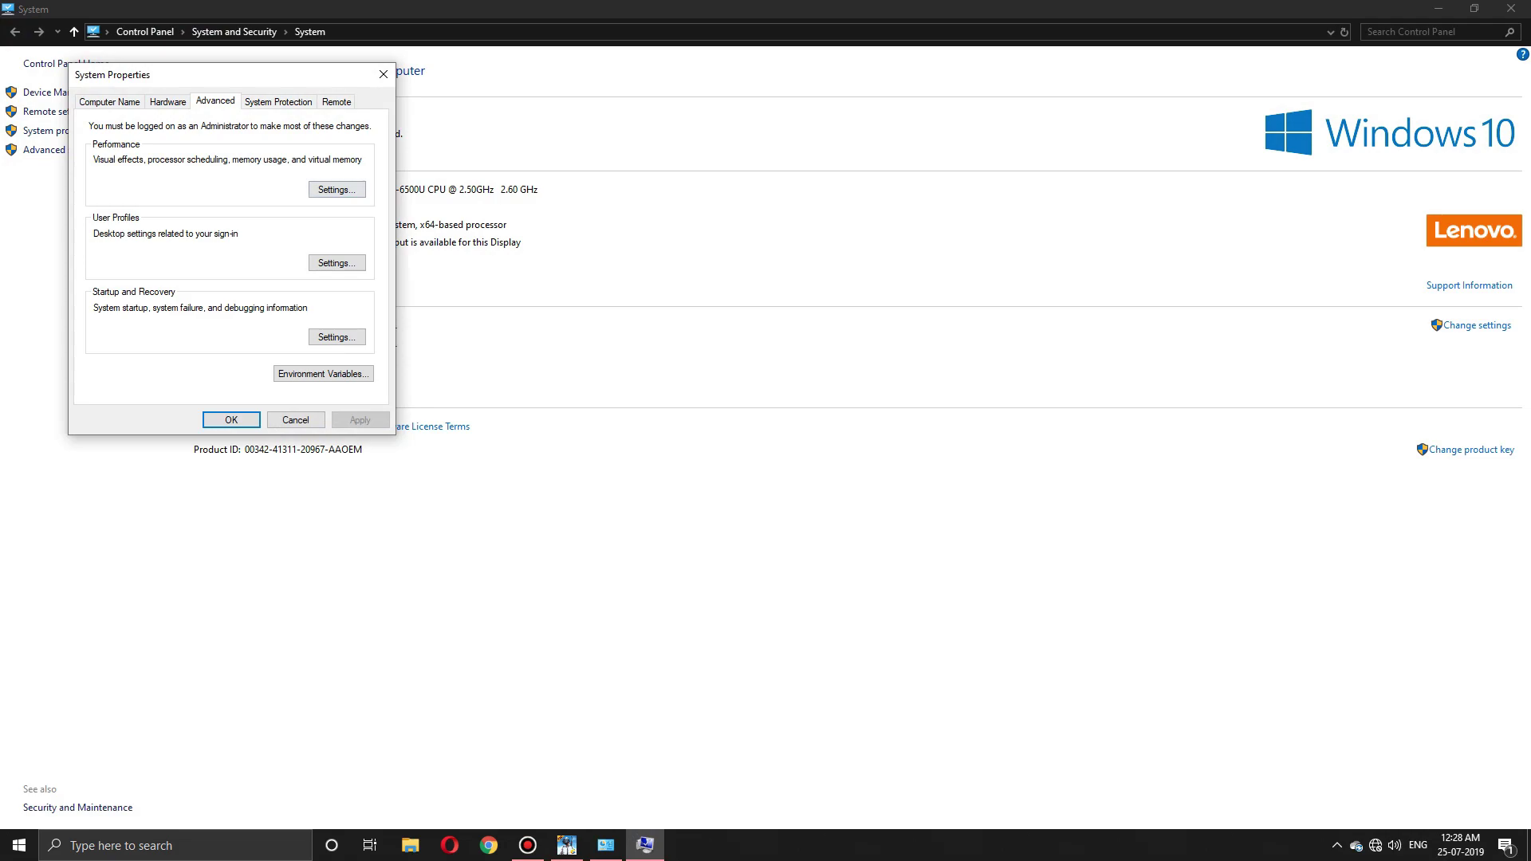
key("Tab")
key("Return")
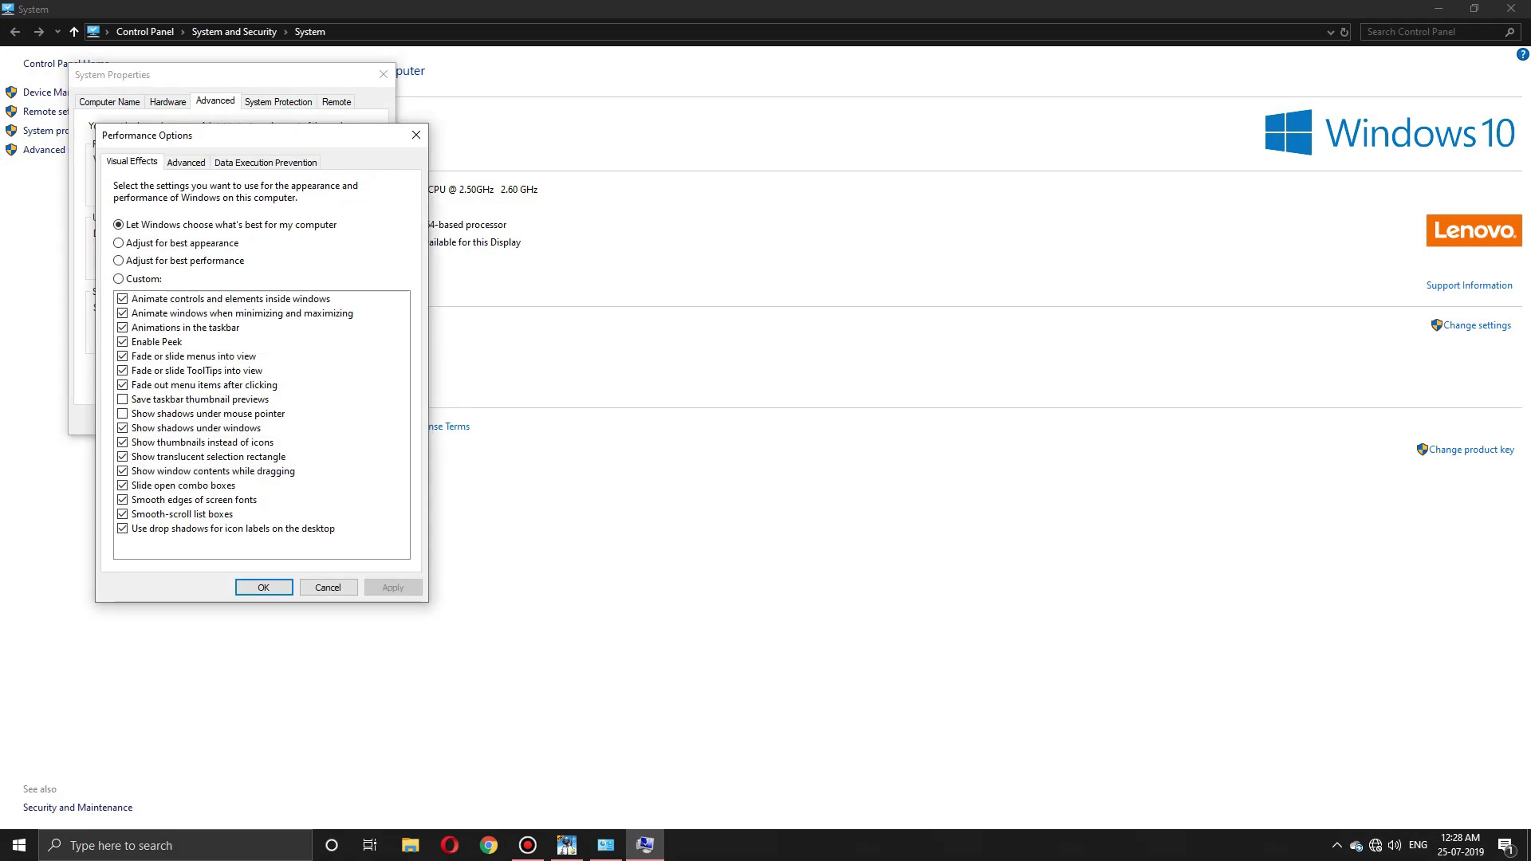
Open the Virtual Memory dialog from the Advanced tab of Performance Options, showing C:'s 24576–73728 MB paging file.
key("ctrl+Tab")
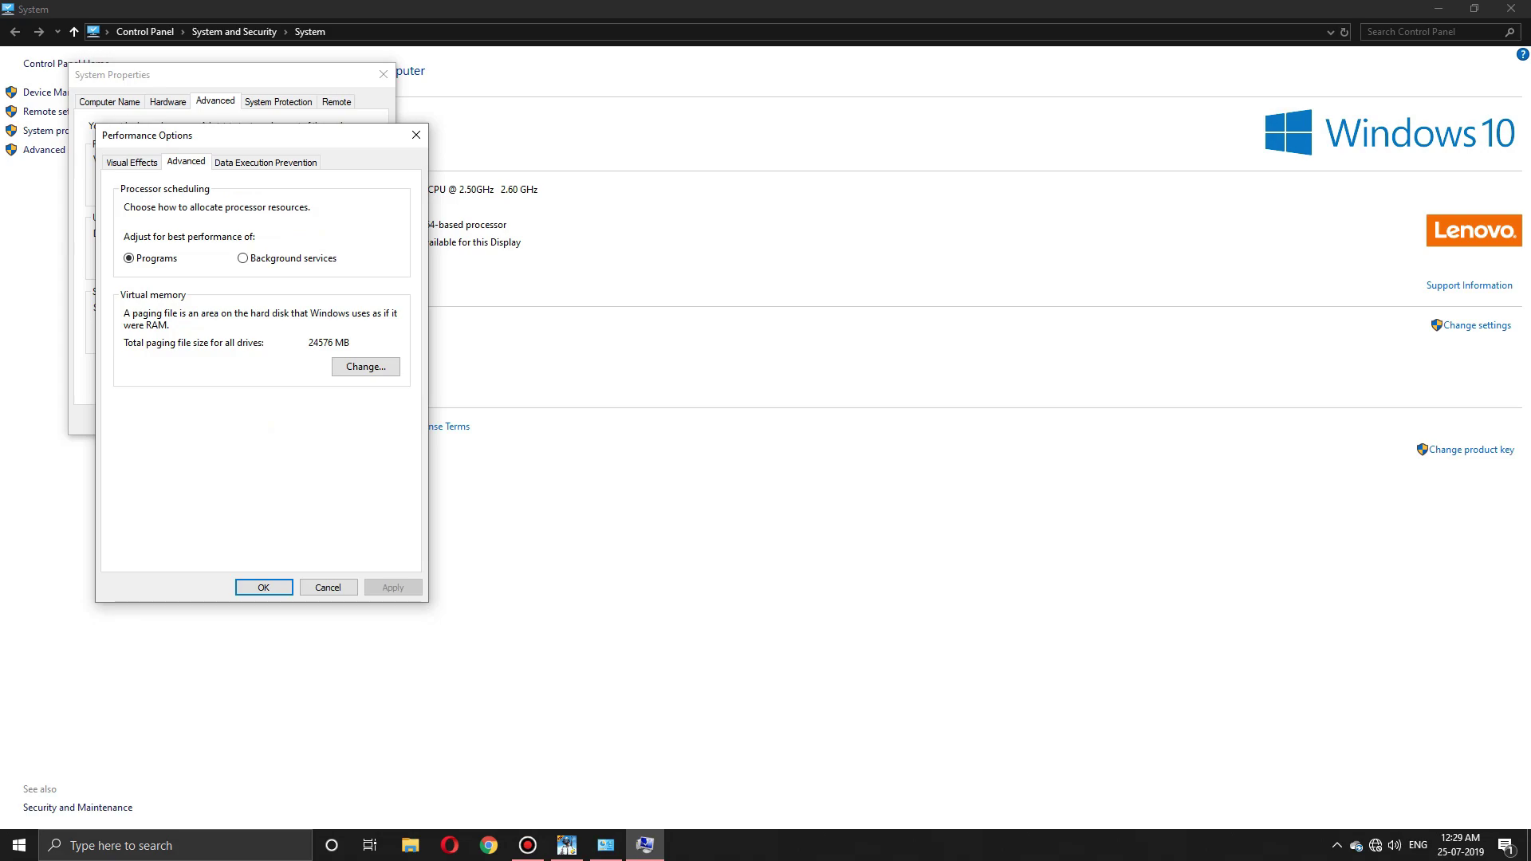
key("alt+c")
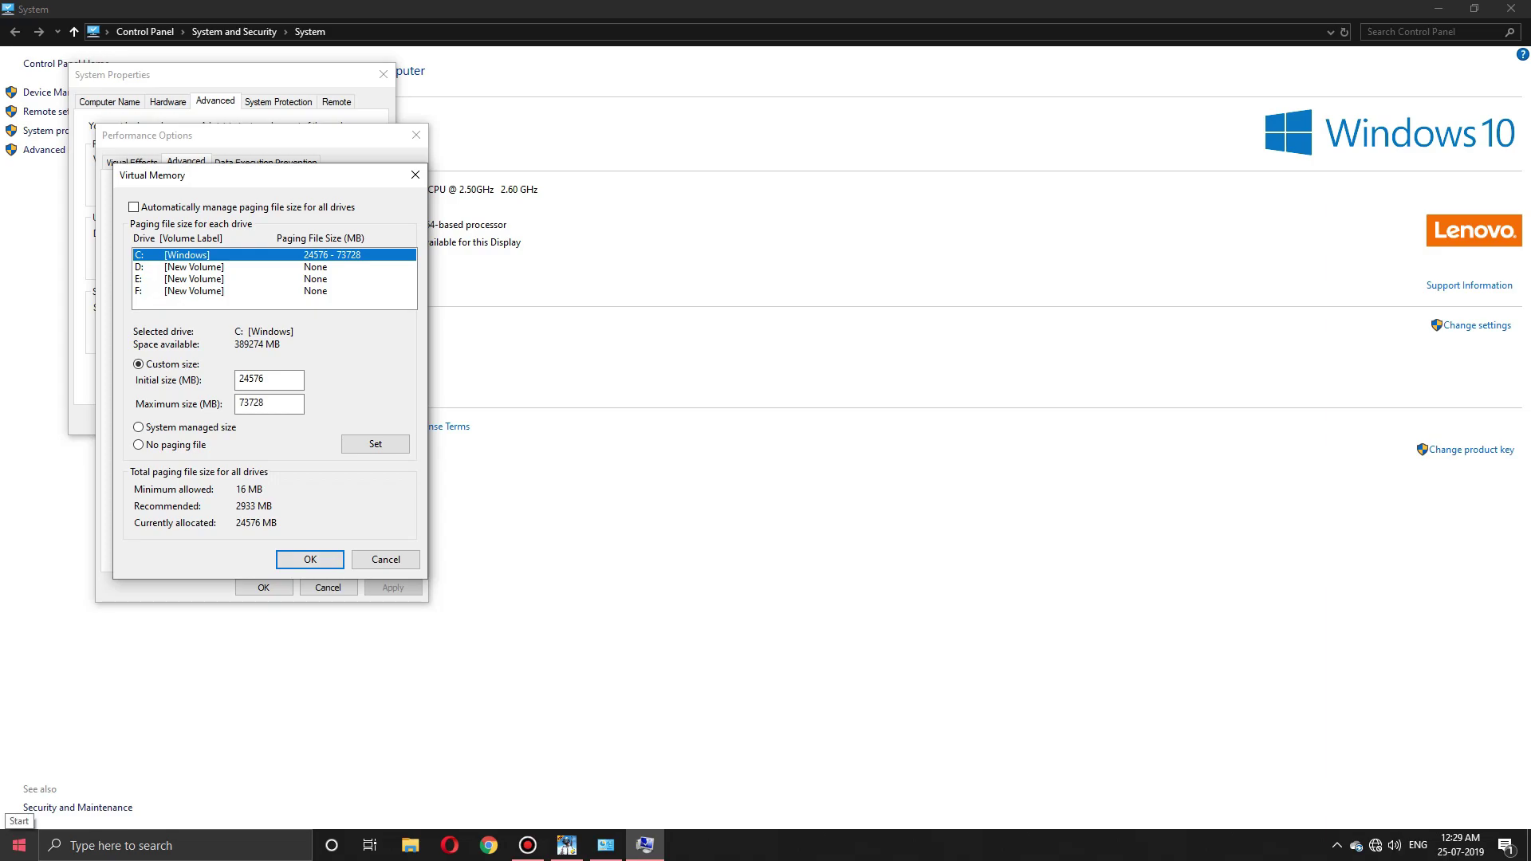
Launch Calculator through search and move it aside to keep the paging sizes visible.
left_click(19, 845)
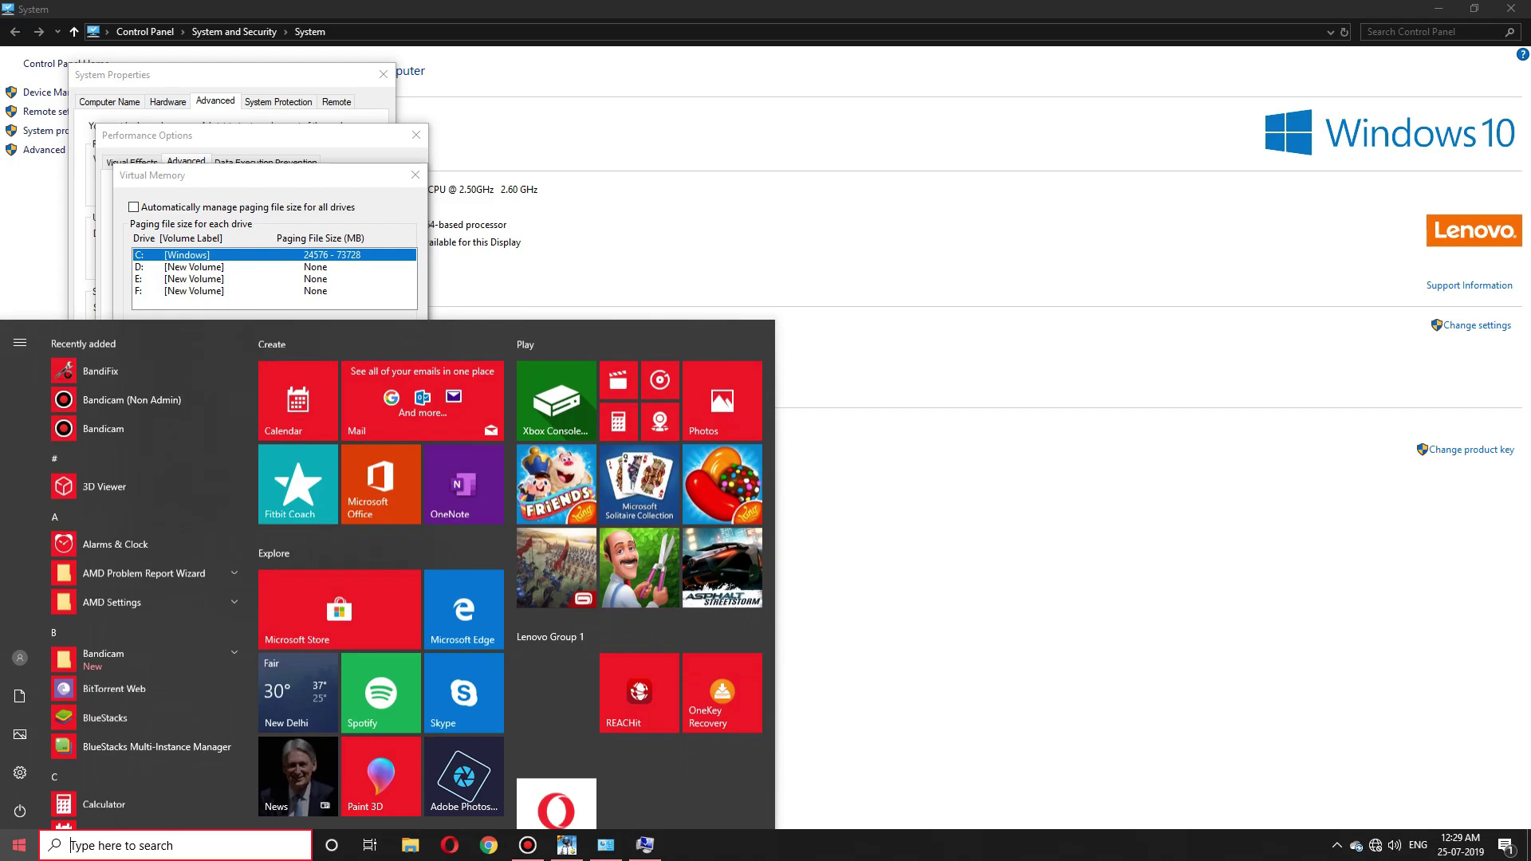
type("cal")
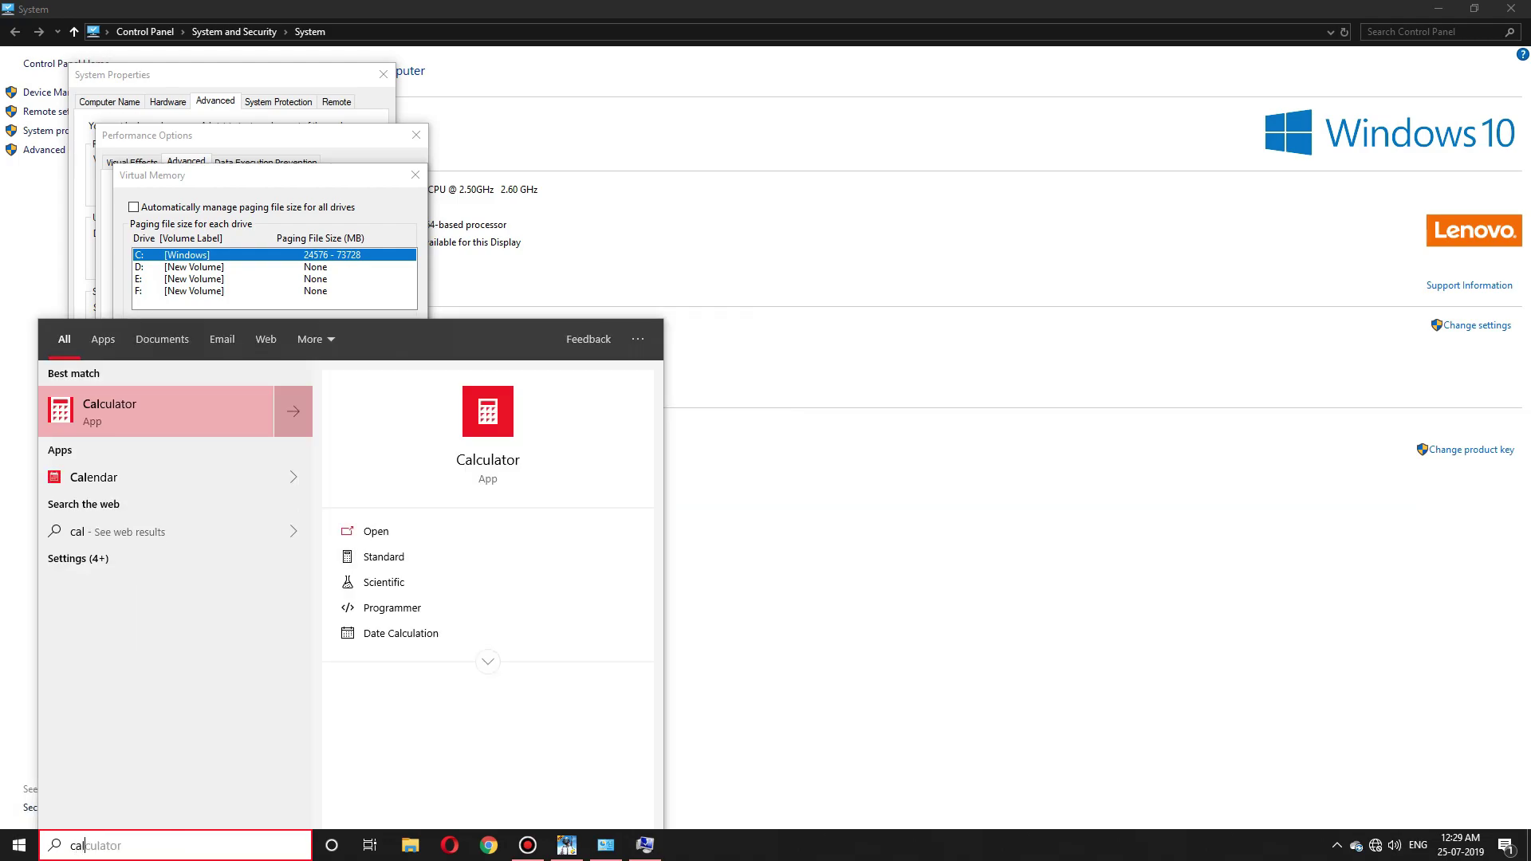
key("Return")
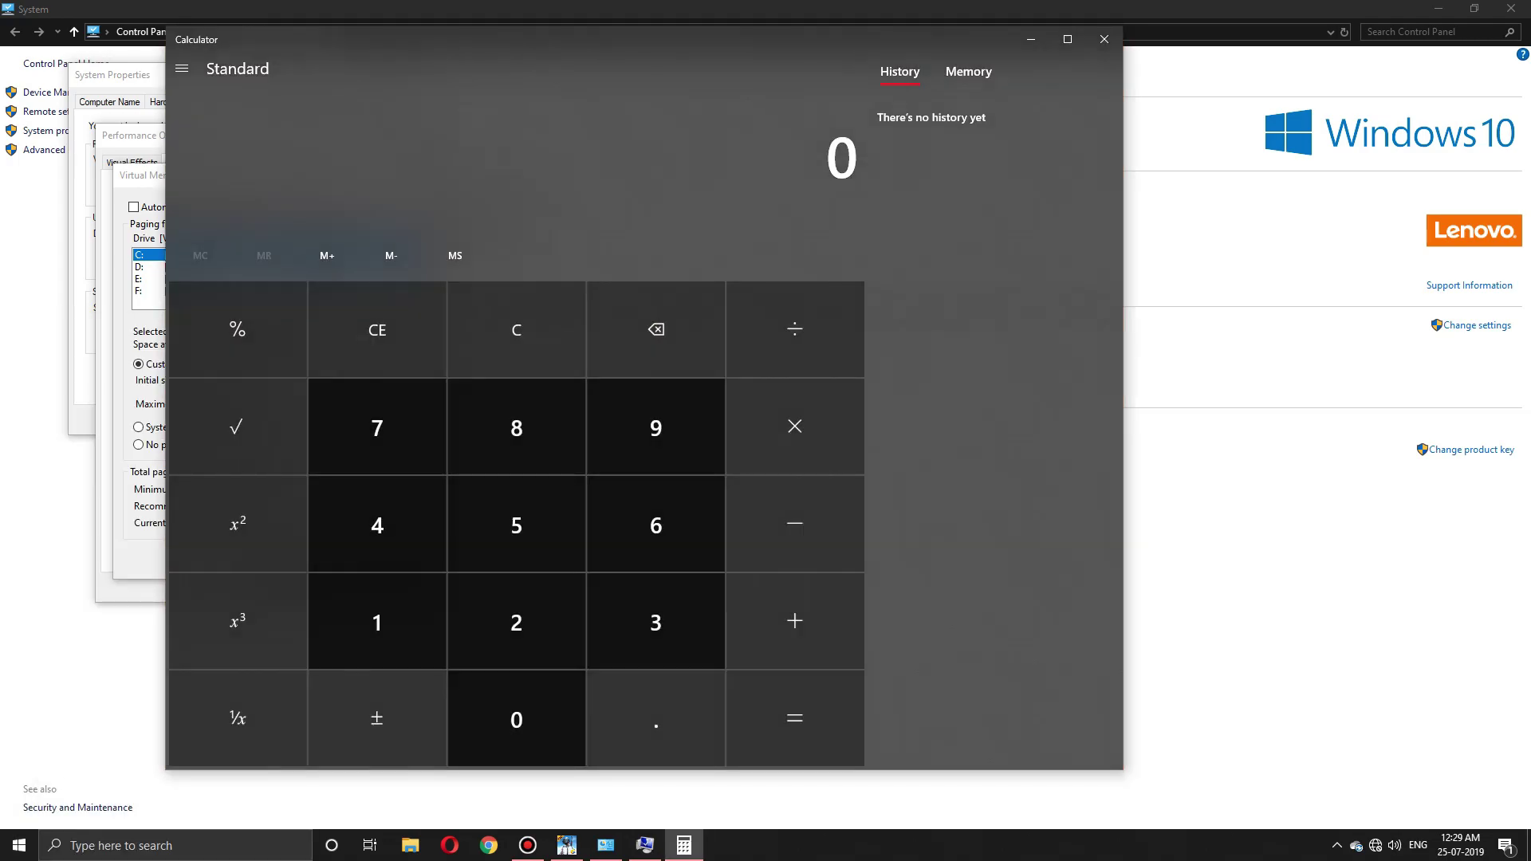
left_click_drag(616, 34, 987, 48)
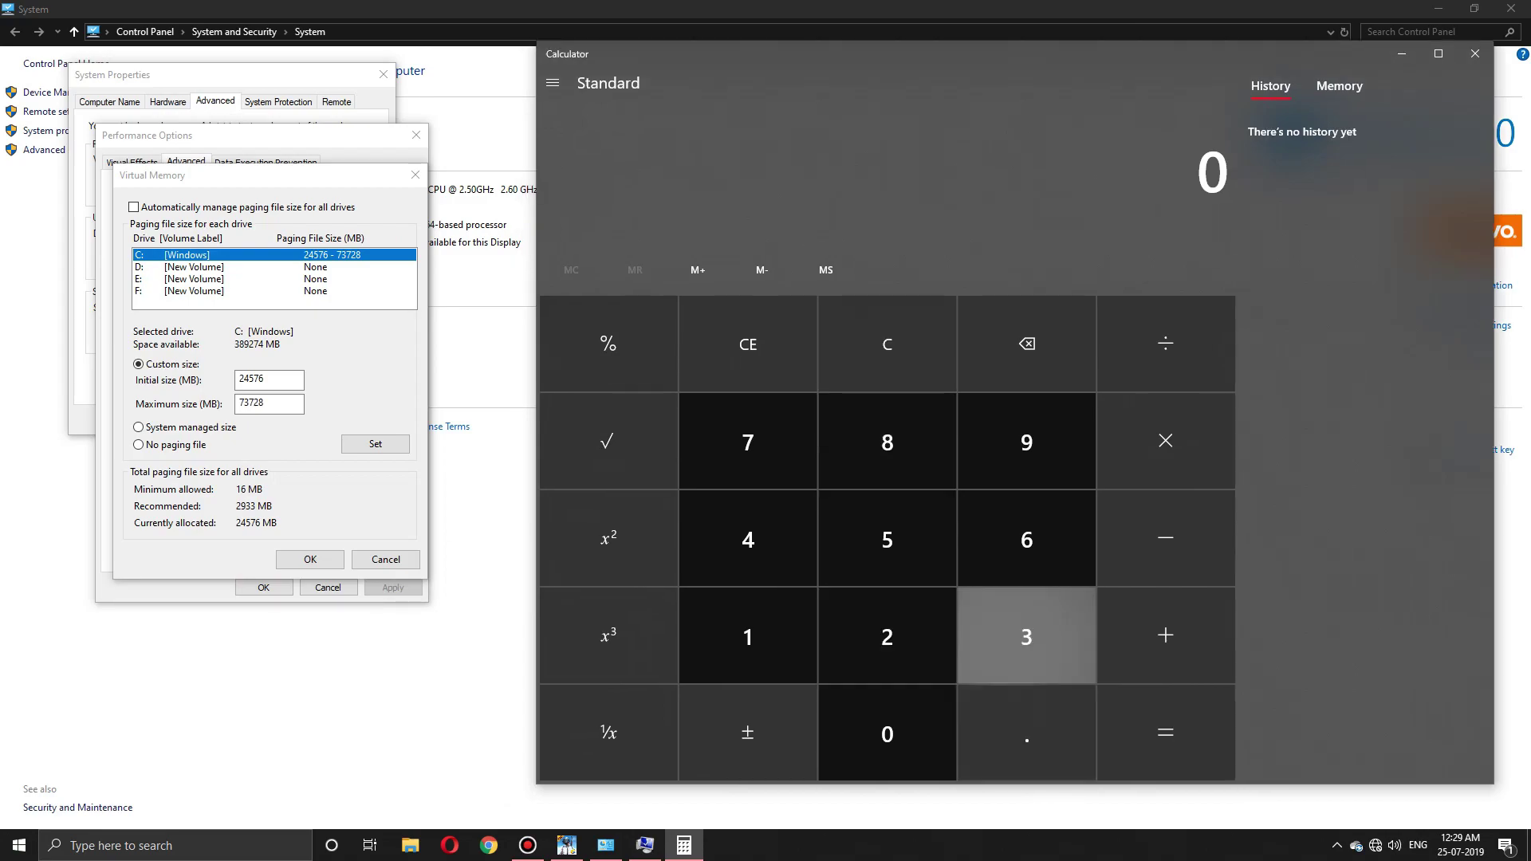
Compute 32 × 32 = 1,024 in Calculator.
left_click(1026, 635)
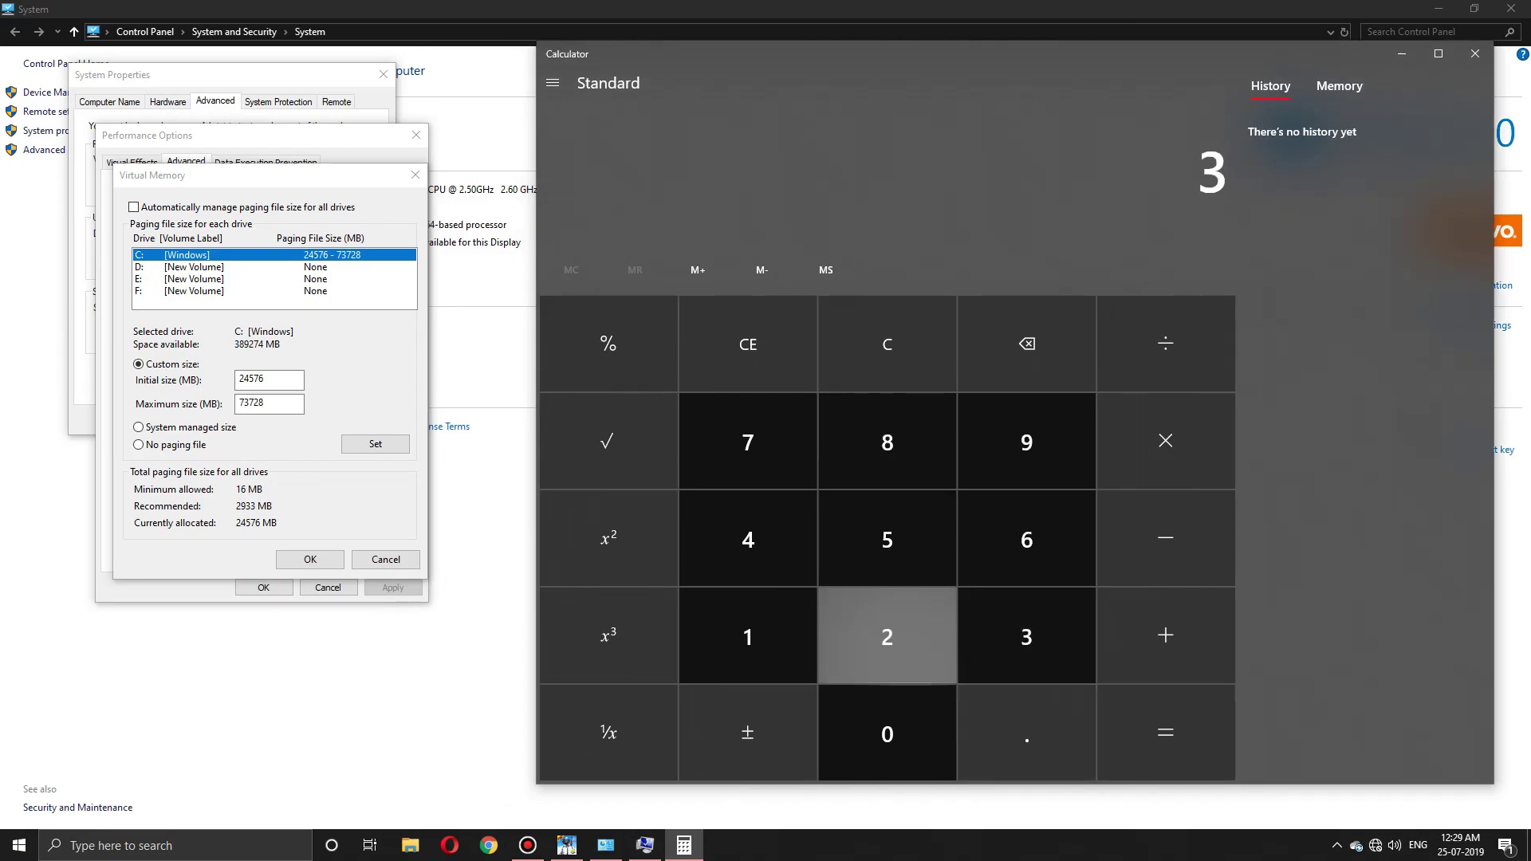
left_click(886, 636)
left_click(1165, 635)
left_click(1025, 635)
left_click(1026, 635)
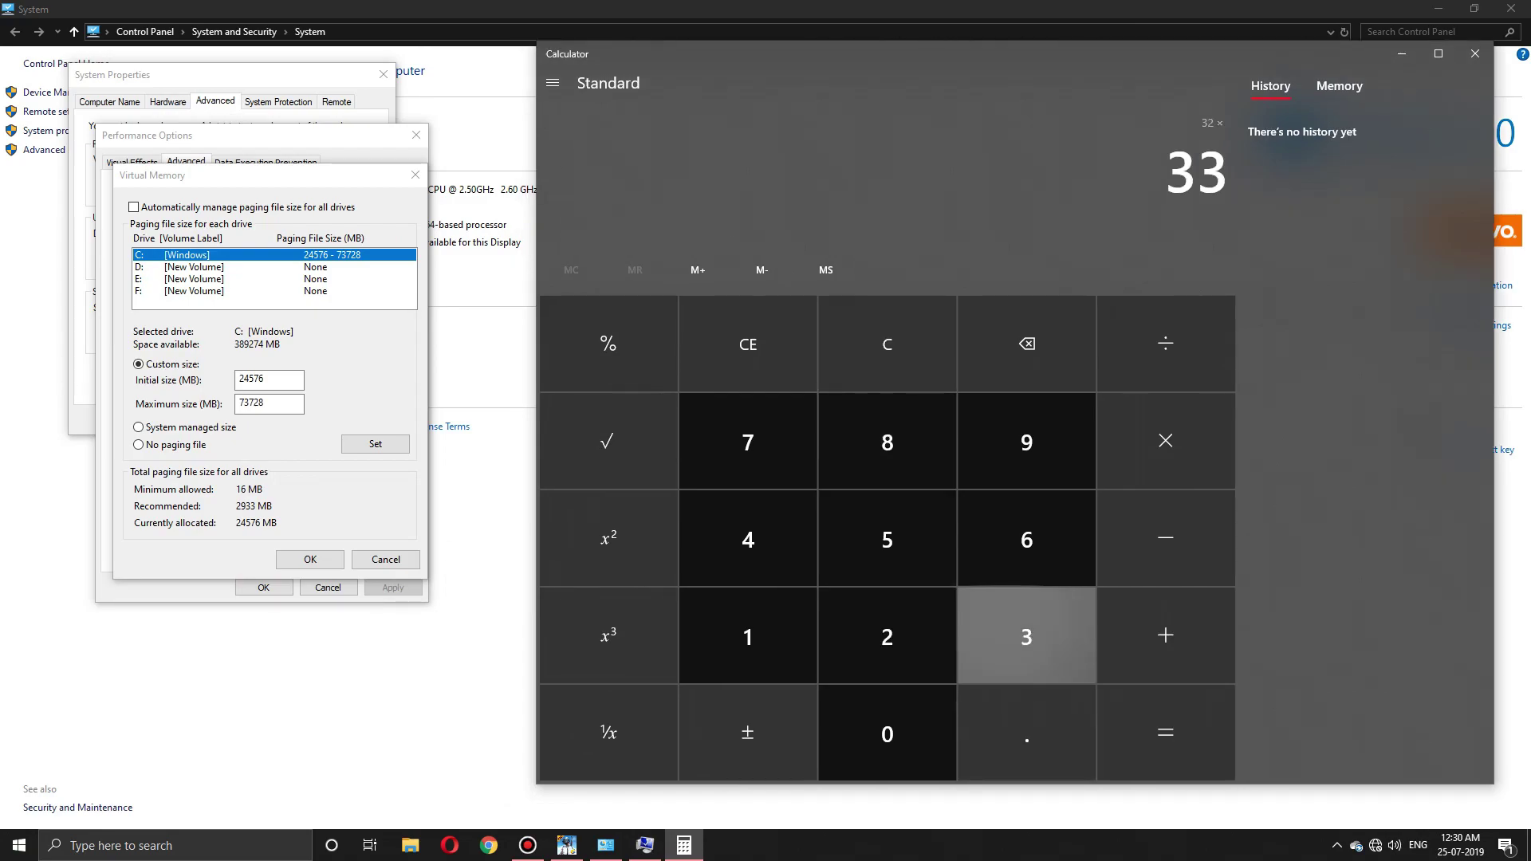
key("BackSpace")
left_click(887, 635)
left_click(1186, 737)
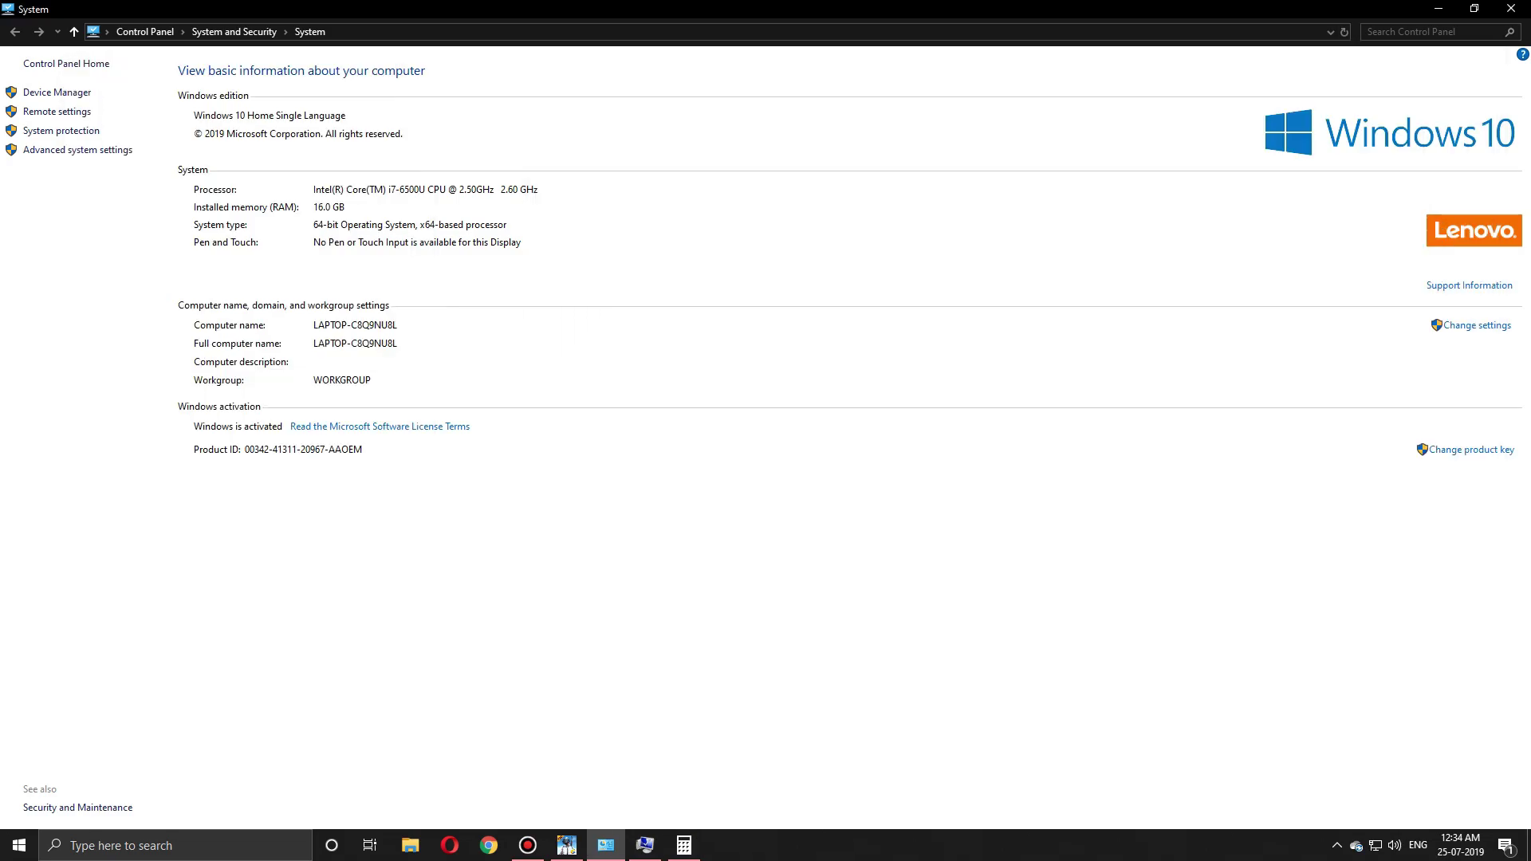
Multiply the result by 16 to get 16,384 MB, then bring Virtual Memory forward.
left_click(683, 845)
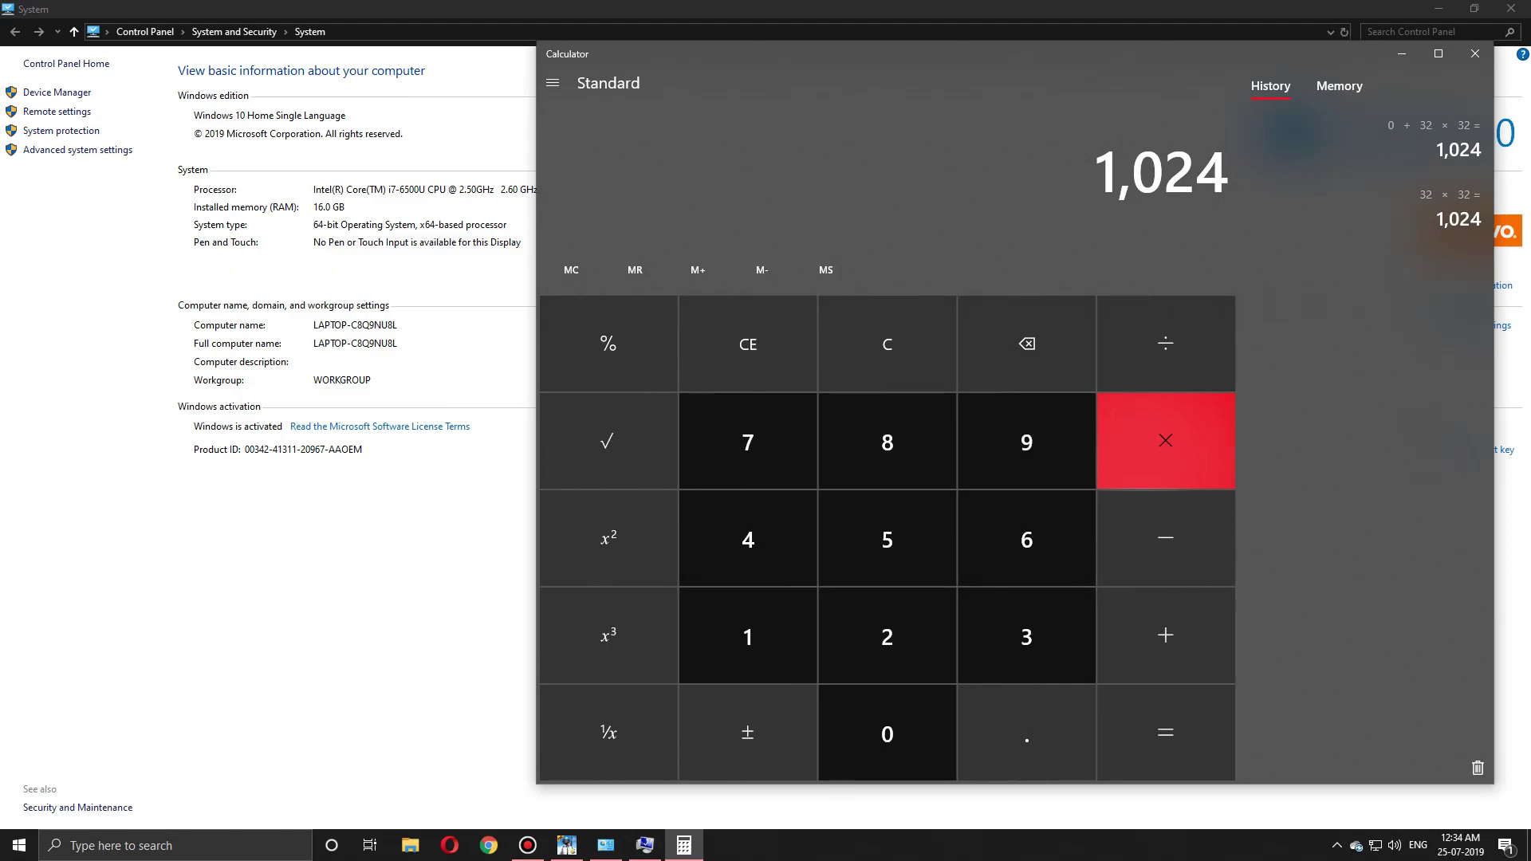
left_click(1165, 440)
left_click(747, 636)
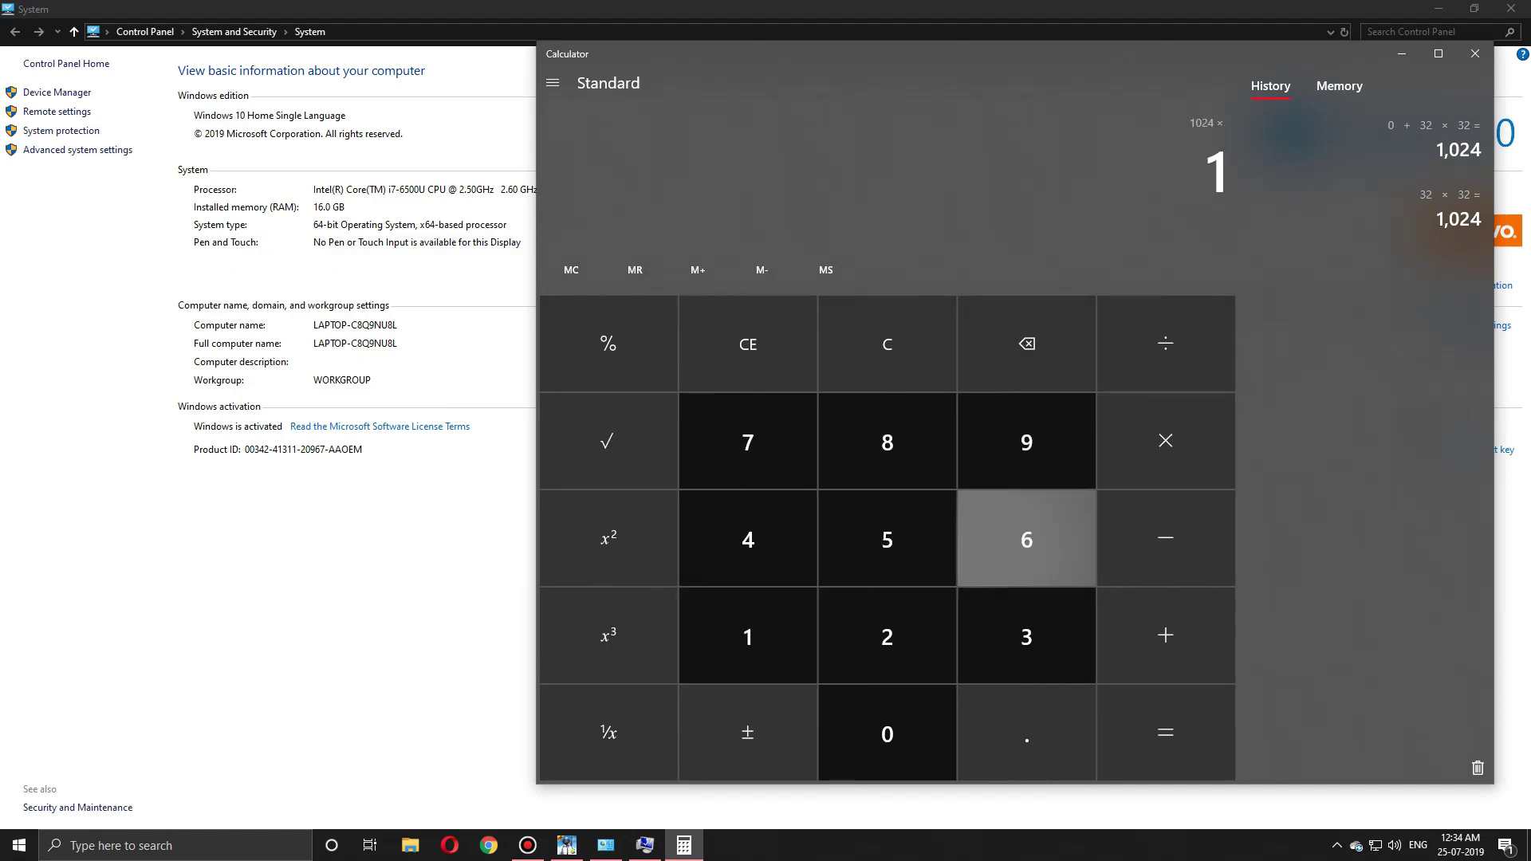
left_click(1026, 539)
left_click(1165, 732)
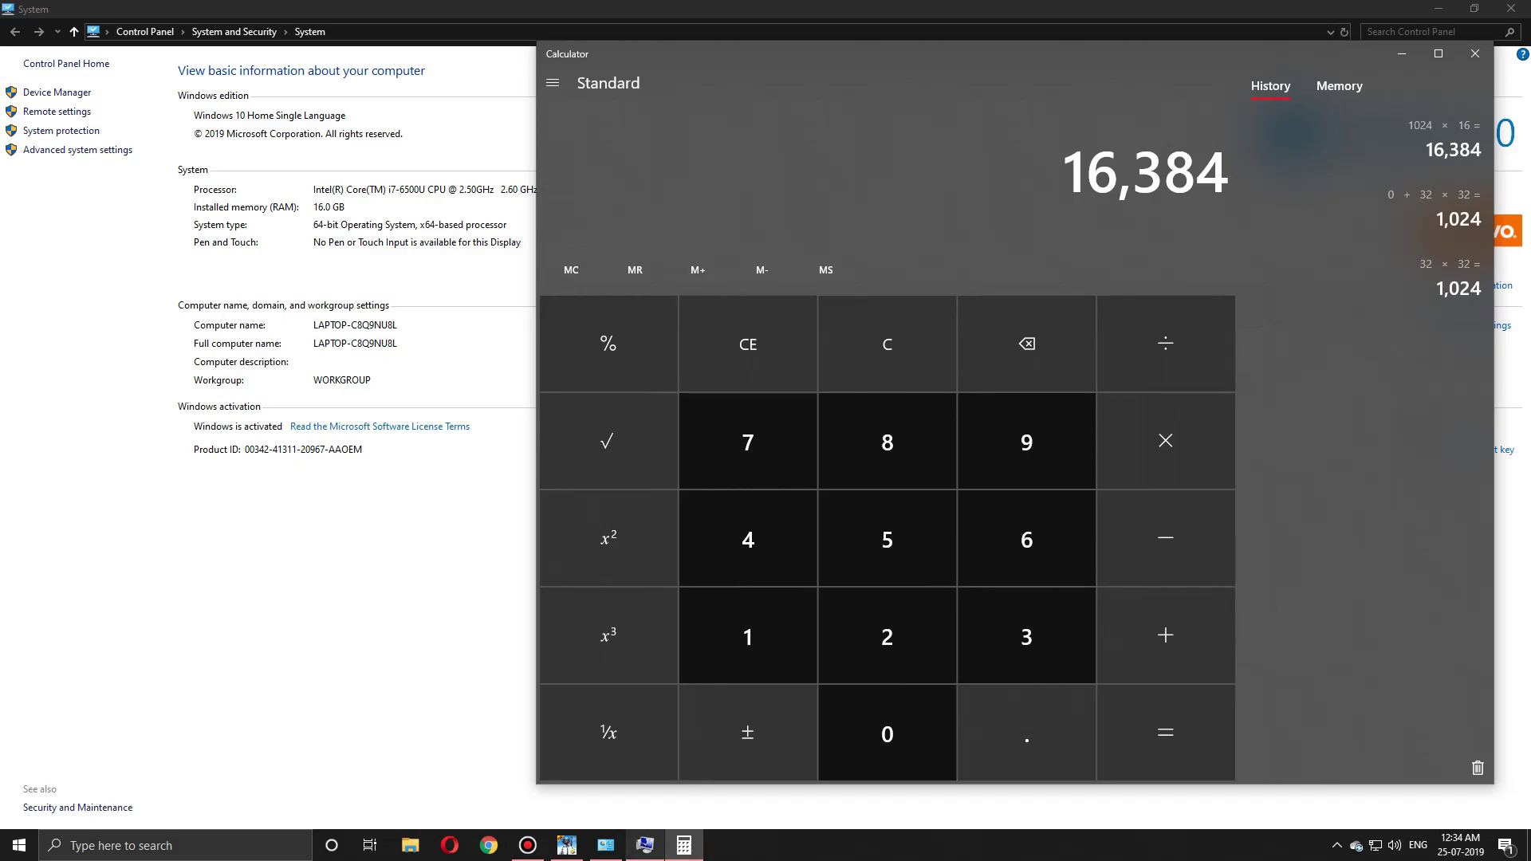
left_click(645, 845)
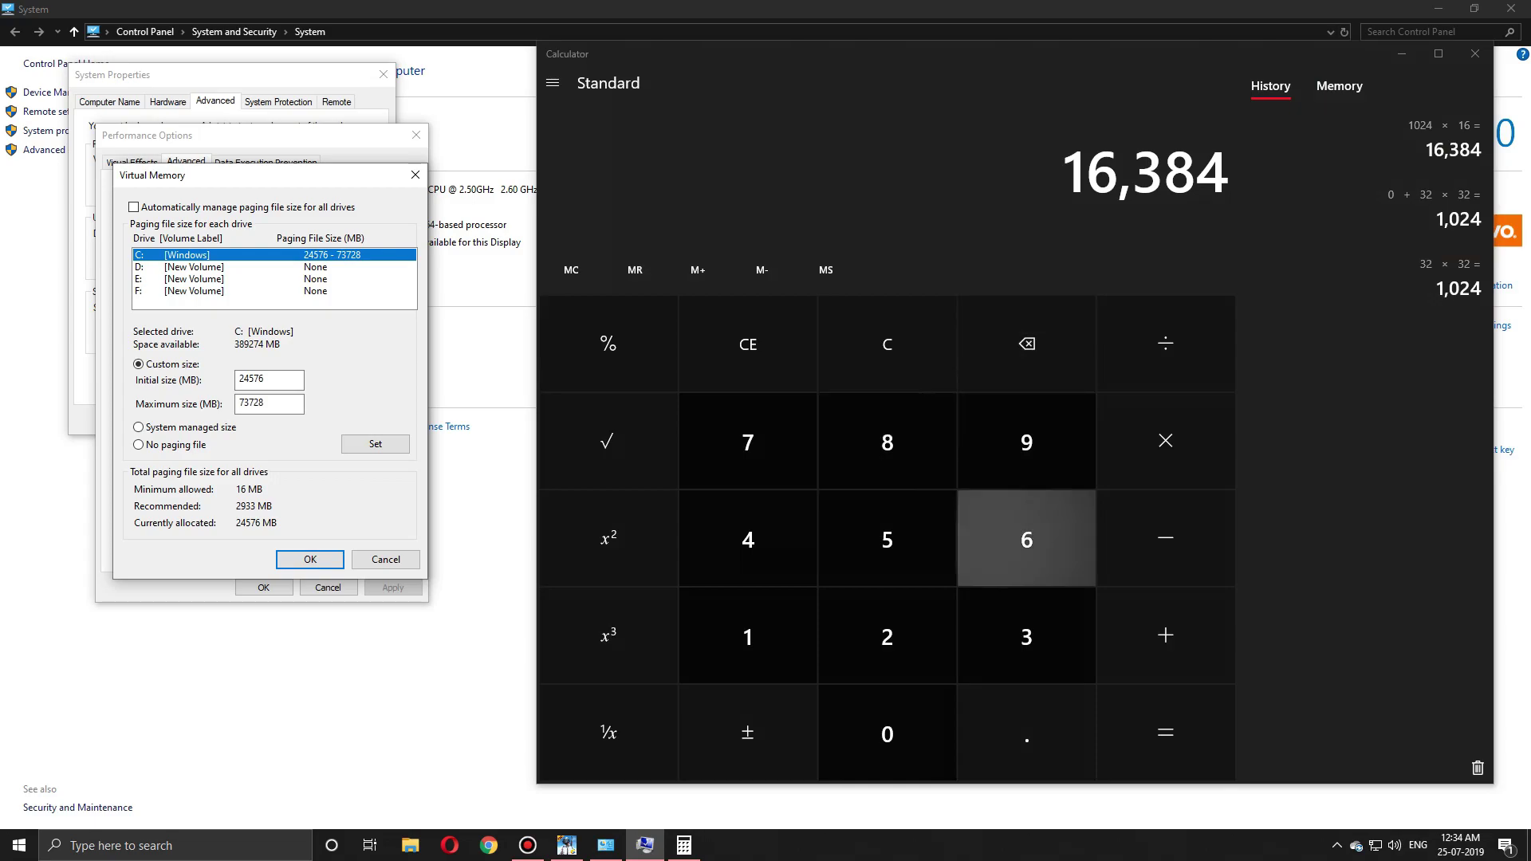
Multiply 16,384 by 1.5 to get the 24,576 MB initial size.
left_click(1164, 440)
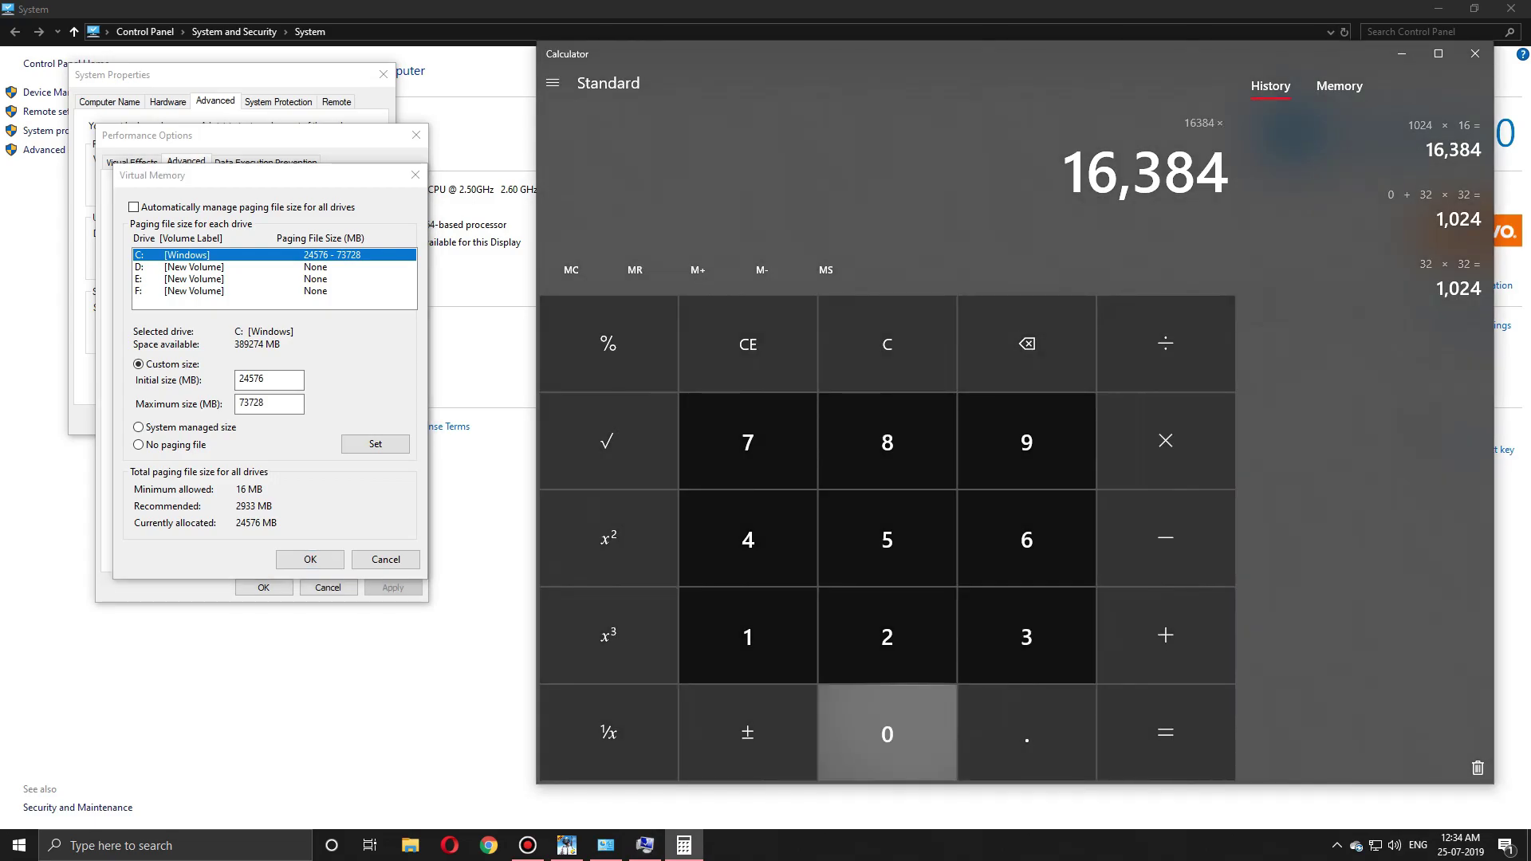
left_click(788, 650)
left_click(1028, 731)
left_click(886, 539)
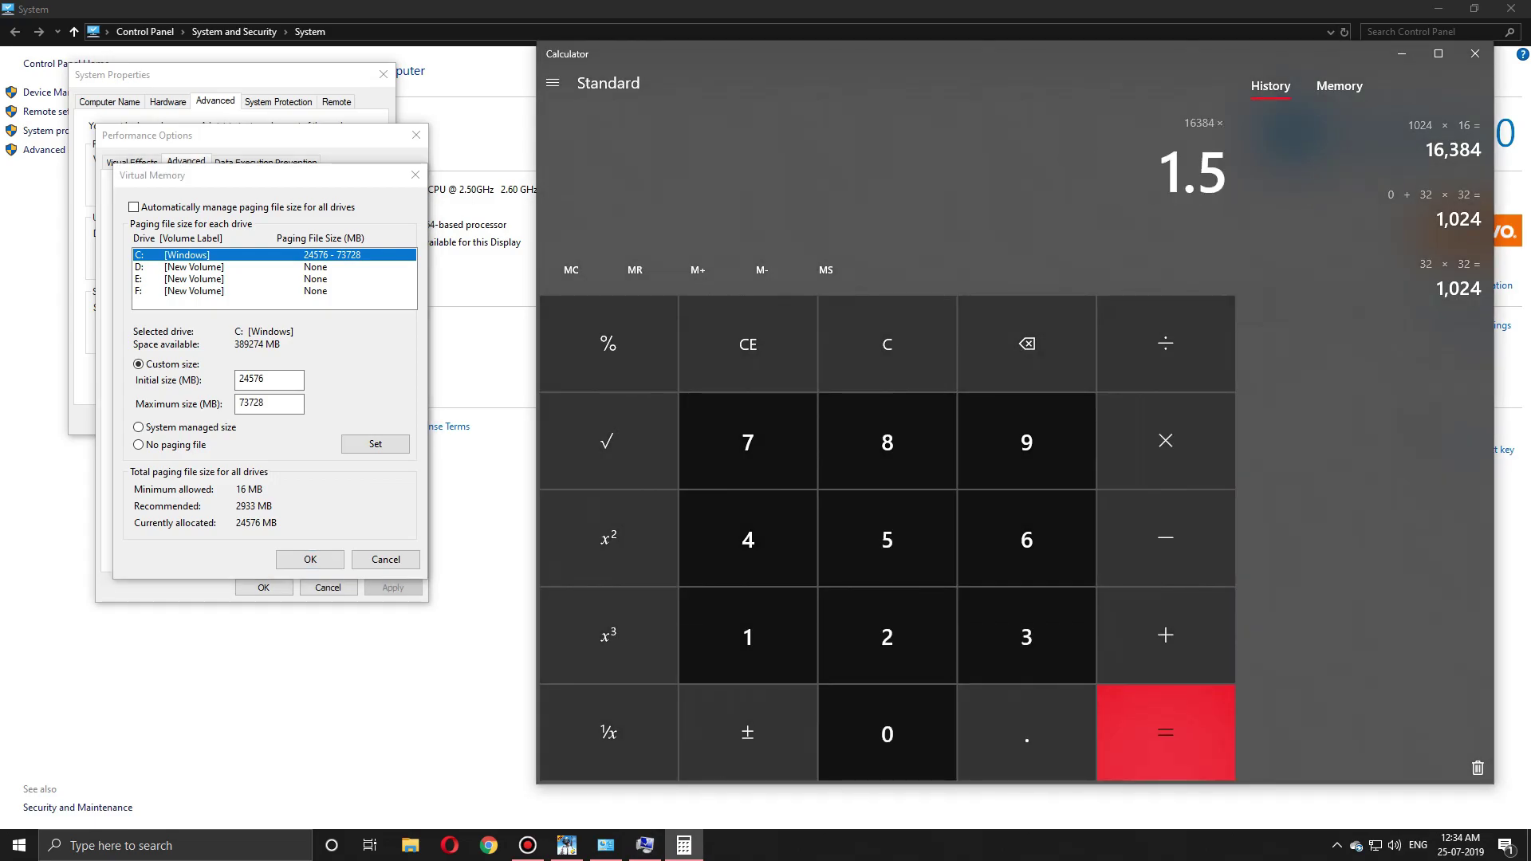
left_click(1165, 732)
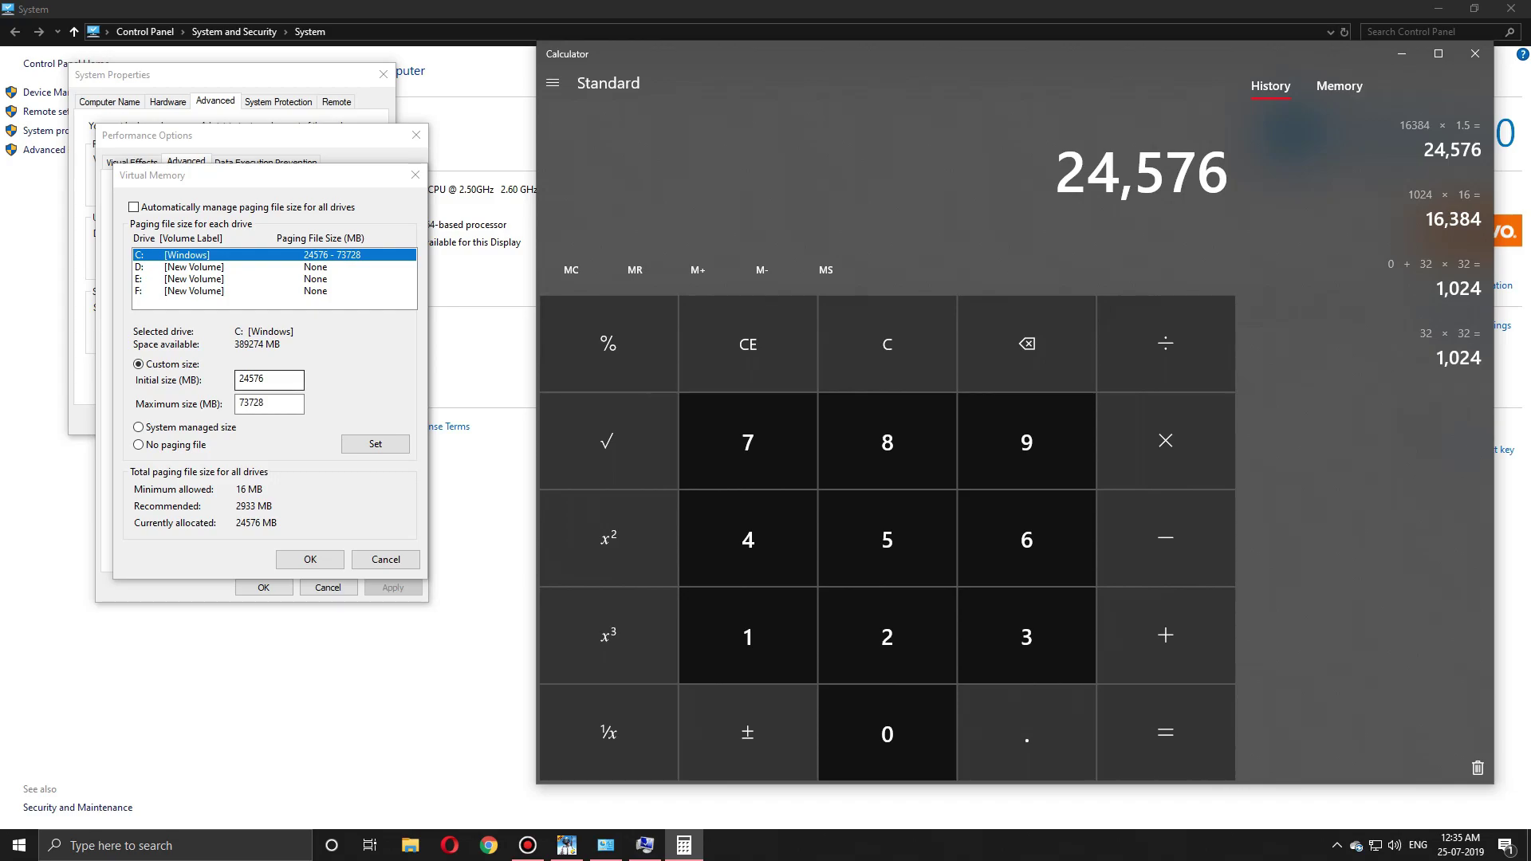
Multiply 24,576 by 3 to get the 73,728 MB maximum size.
left_click(1164, 440)
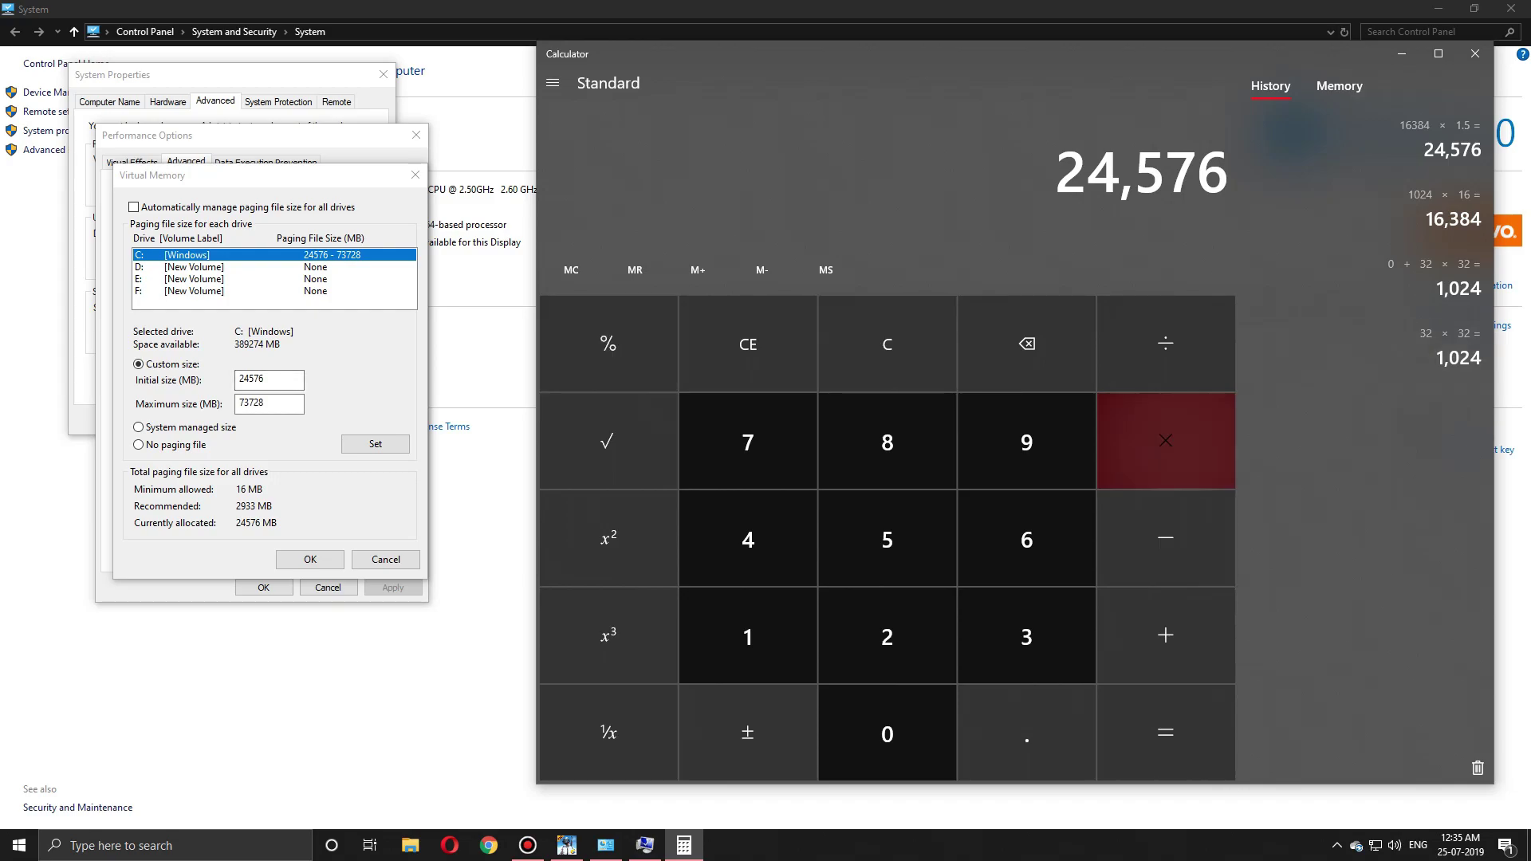
left_click(1026, 637)
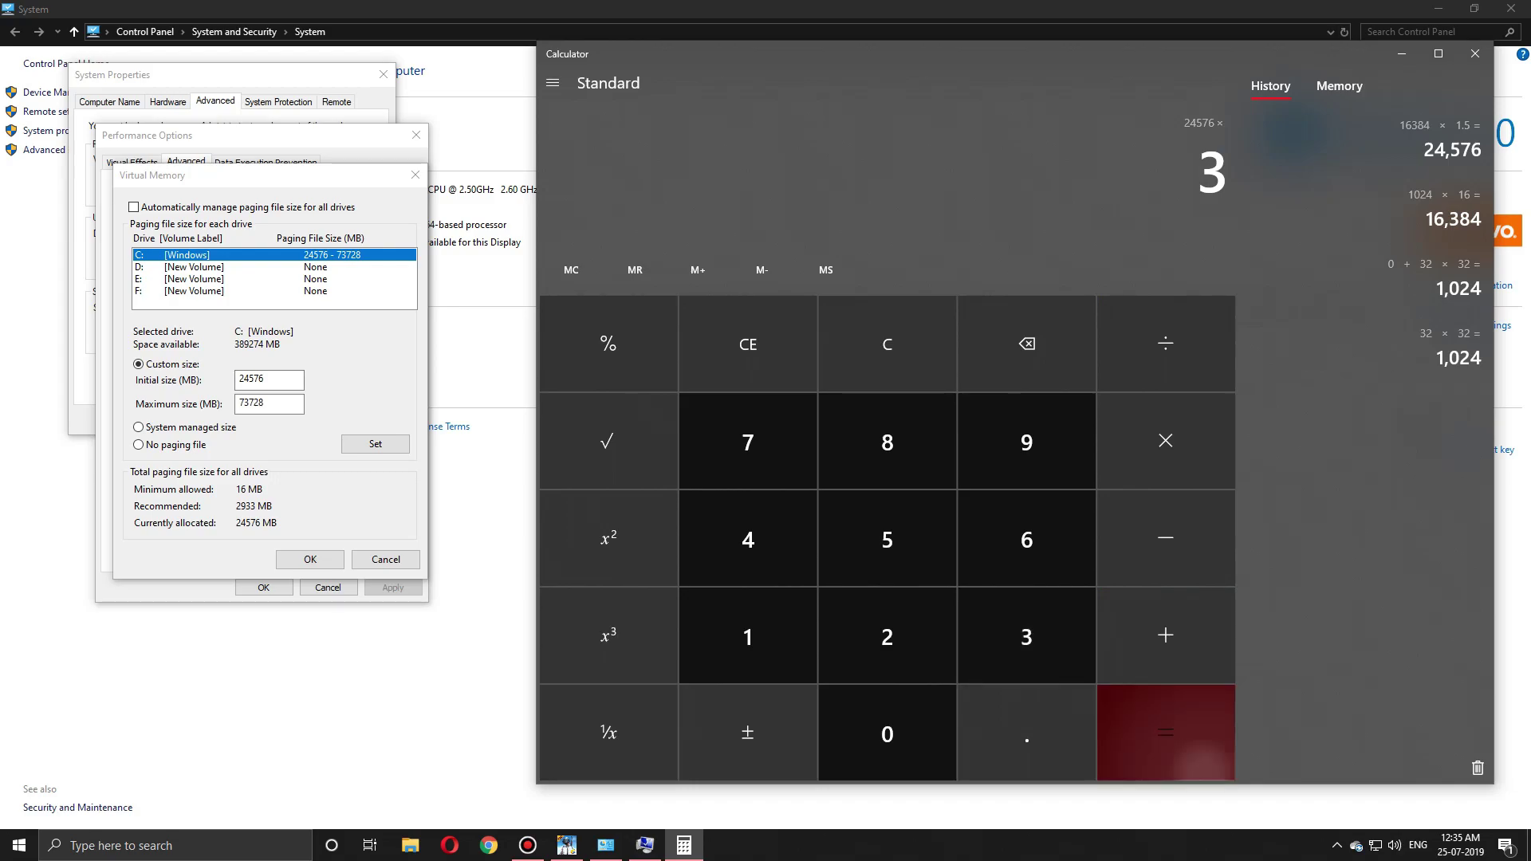
left_click(1164, 732)
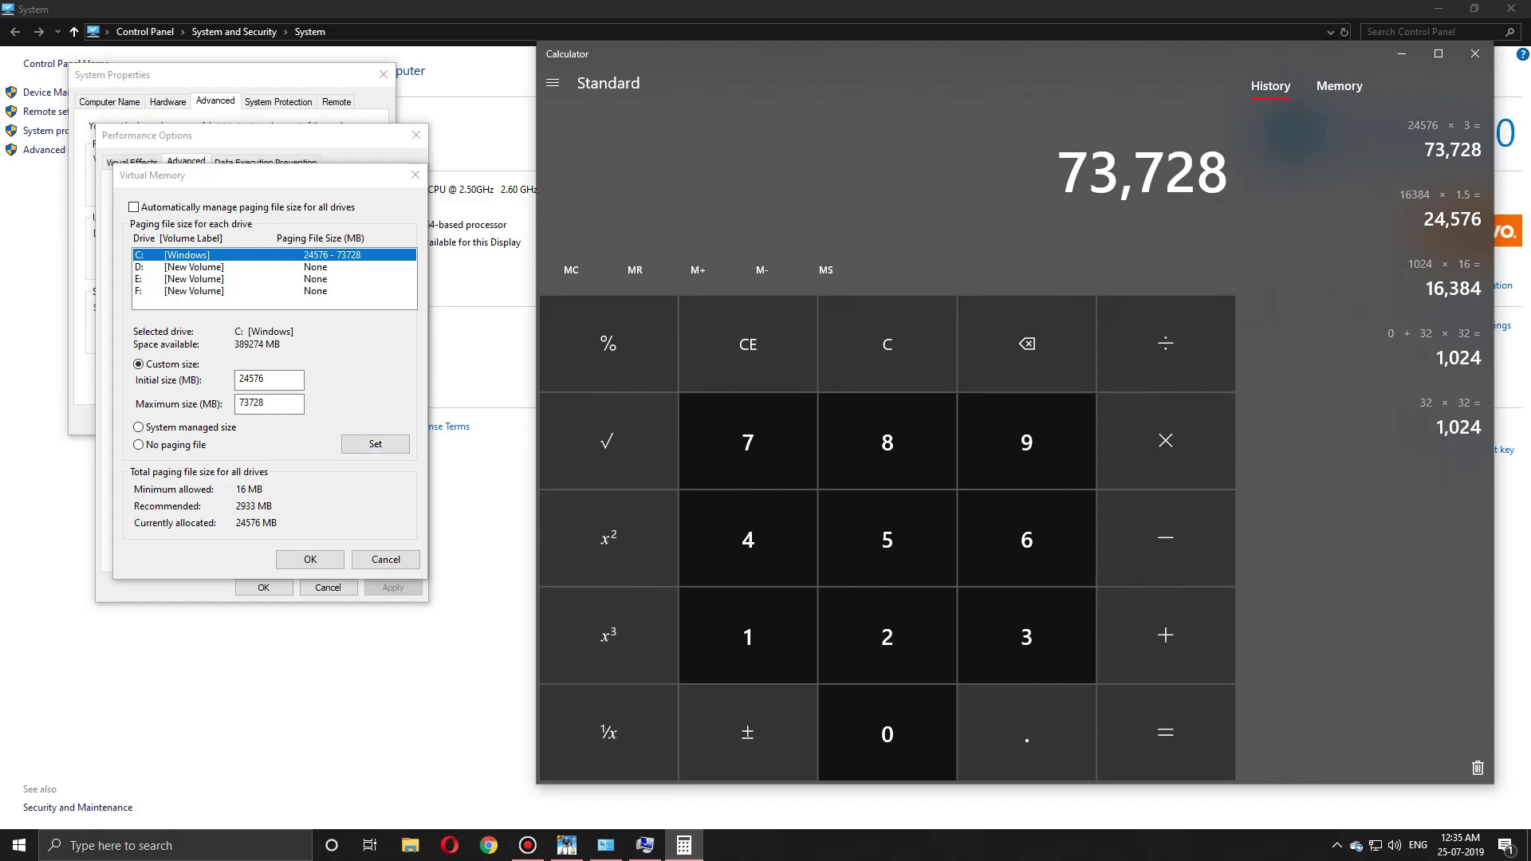
Accept the 24576–73728 MB paging file in all three dialogs and close Calculator.
left_click(310, 559)
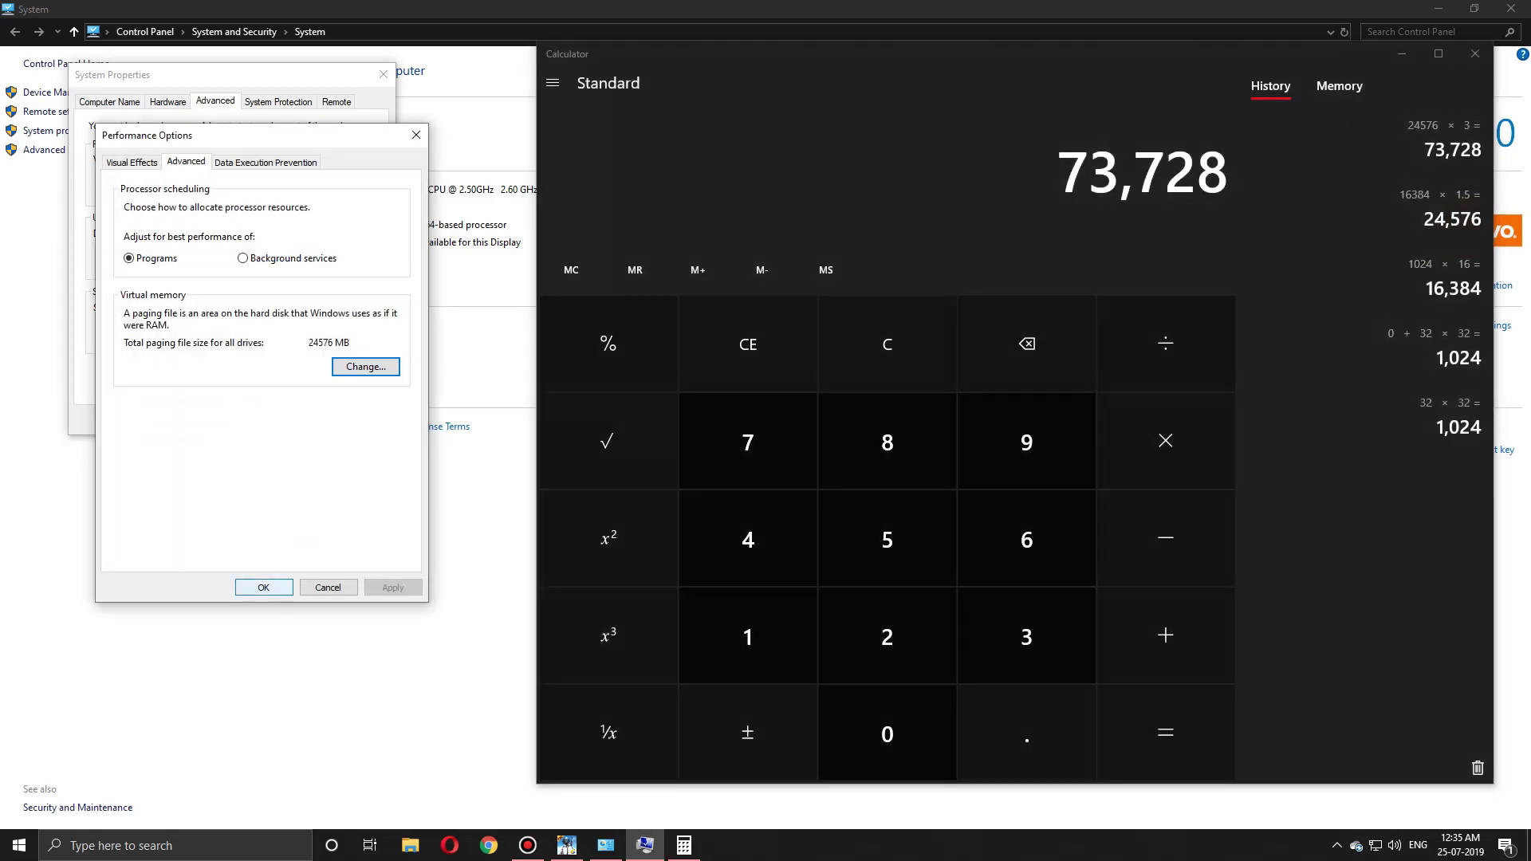
left_click(264, 586)
left_click(231, 419)
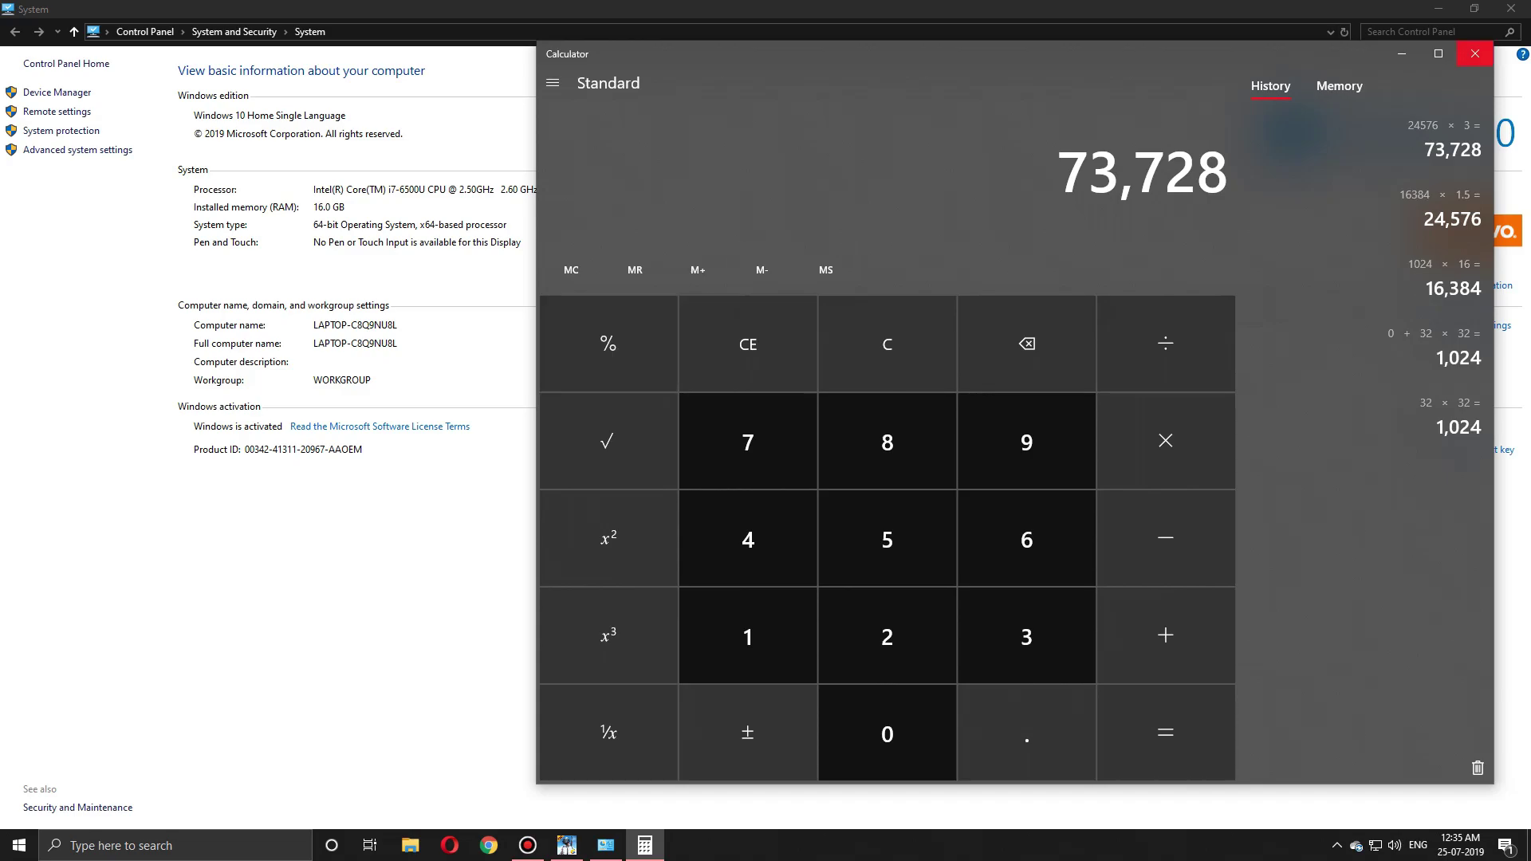
left_click(1474, 54)
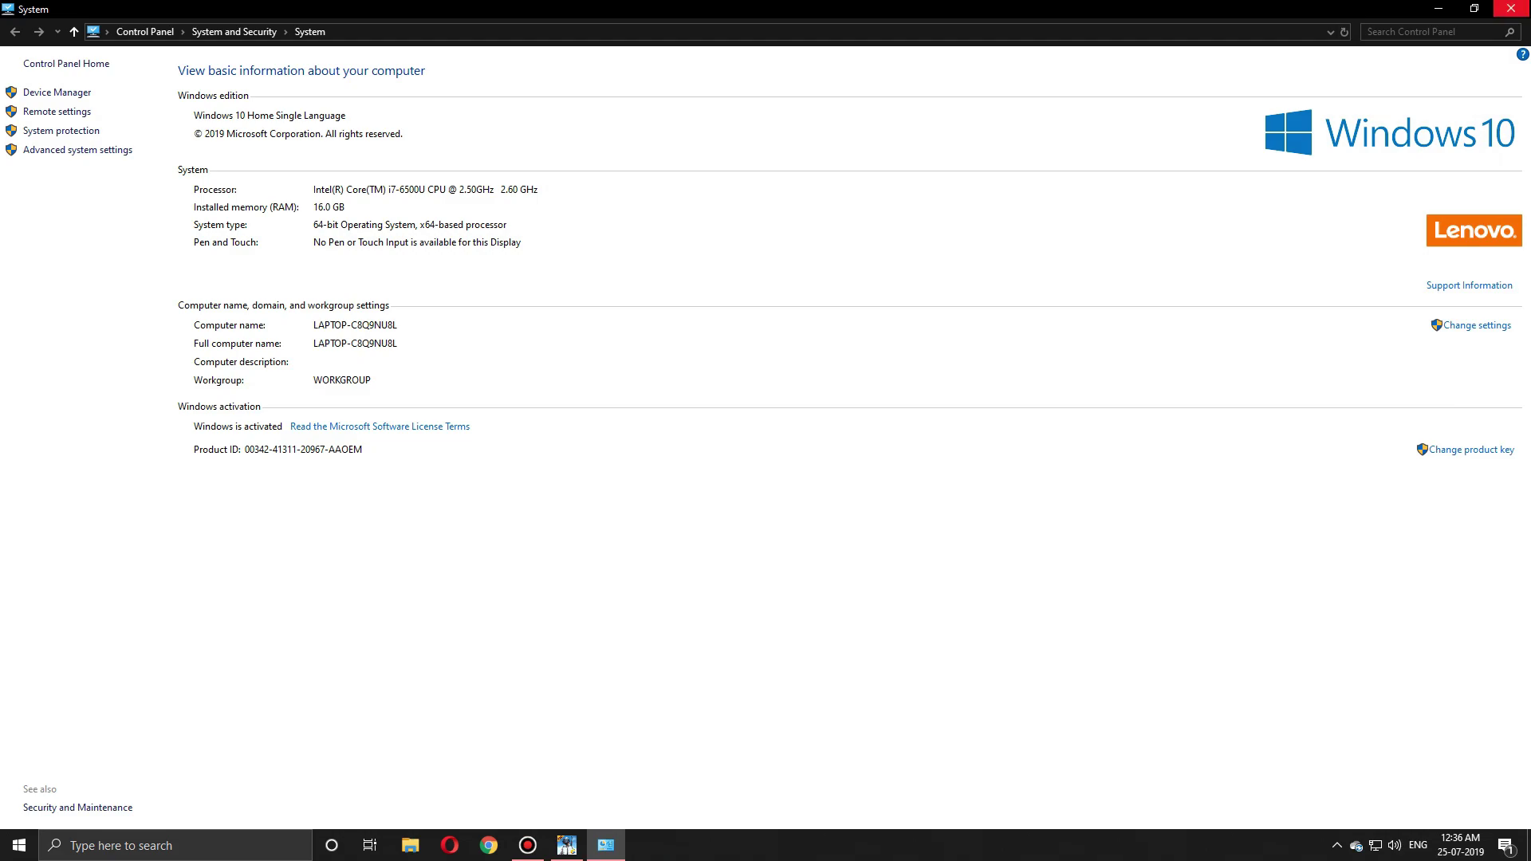
Minimize the System window and open the PUBG MOBILE page from Gameloop's Game Center.
left_click(1438, 9)
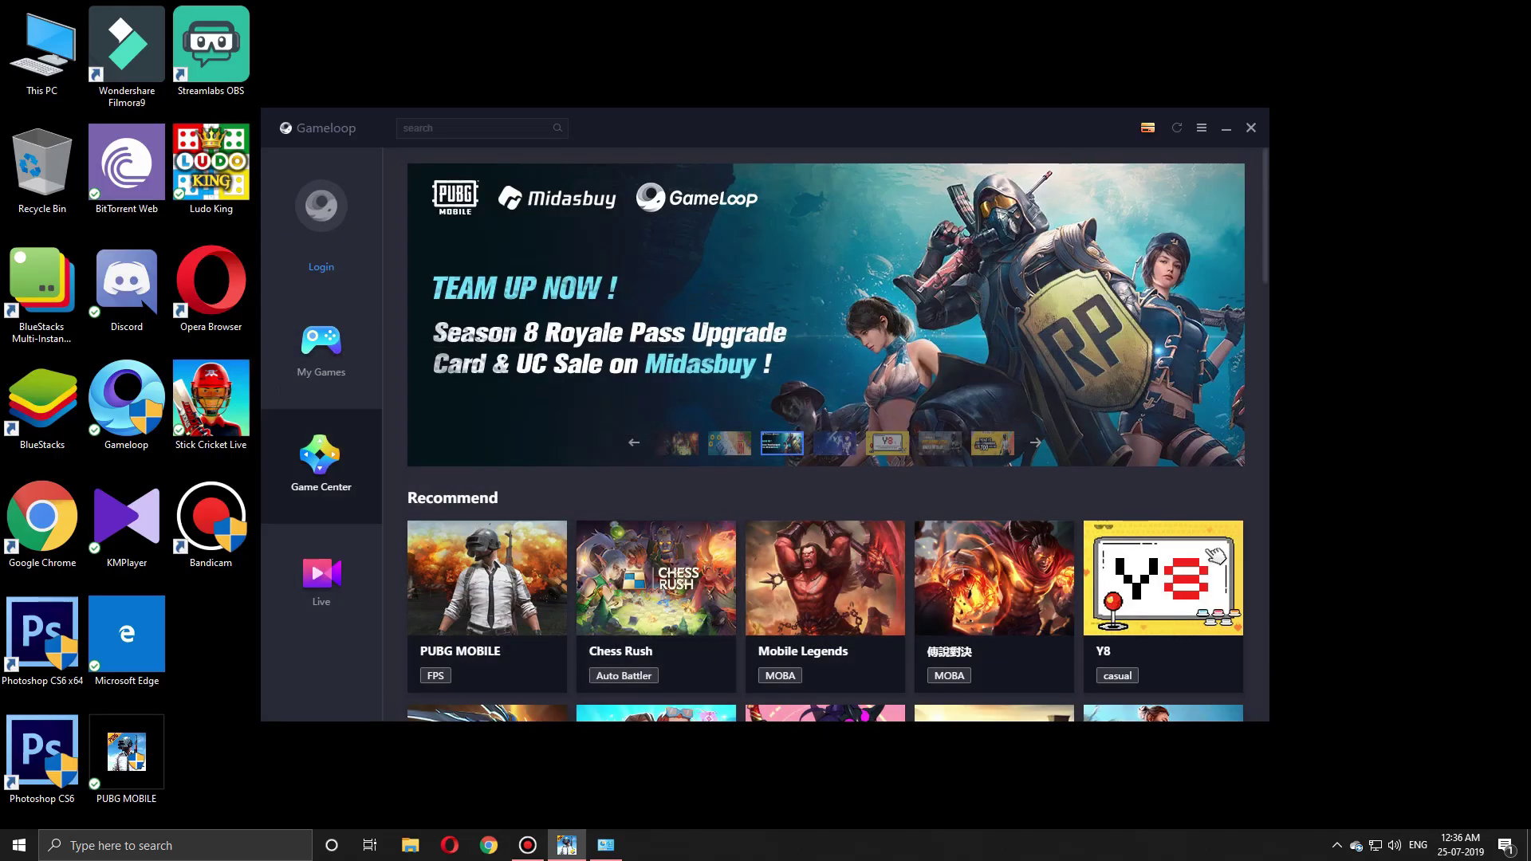
left_click(320, 347)
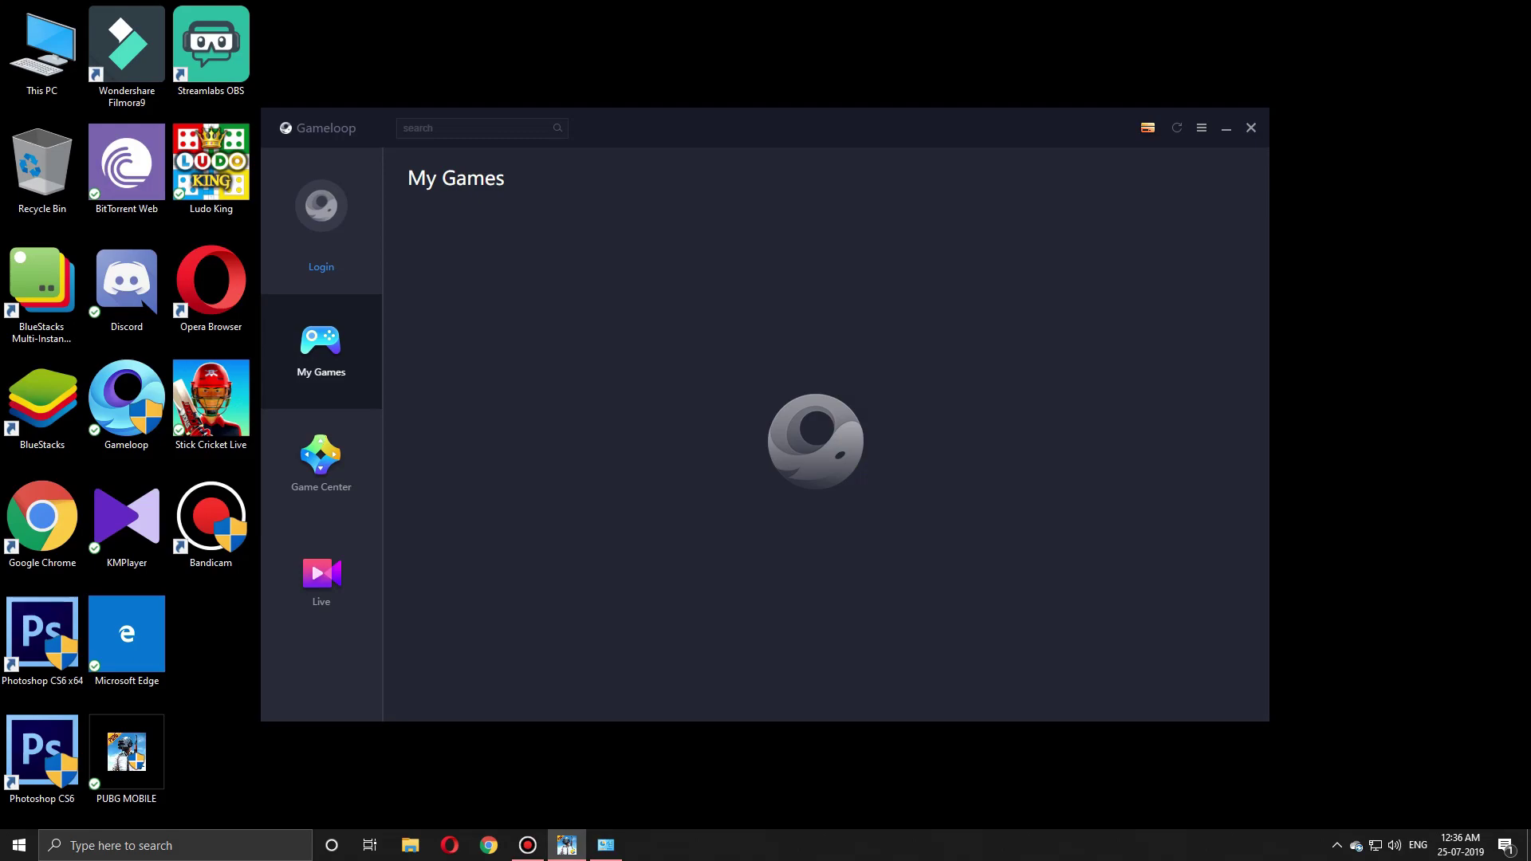
left_click_drag(796, 146, 884, 131)
left_click(409, 447)
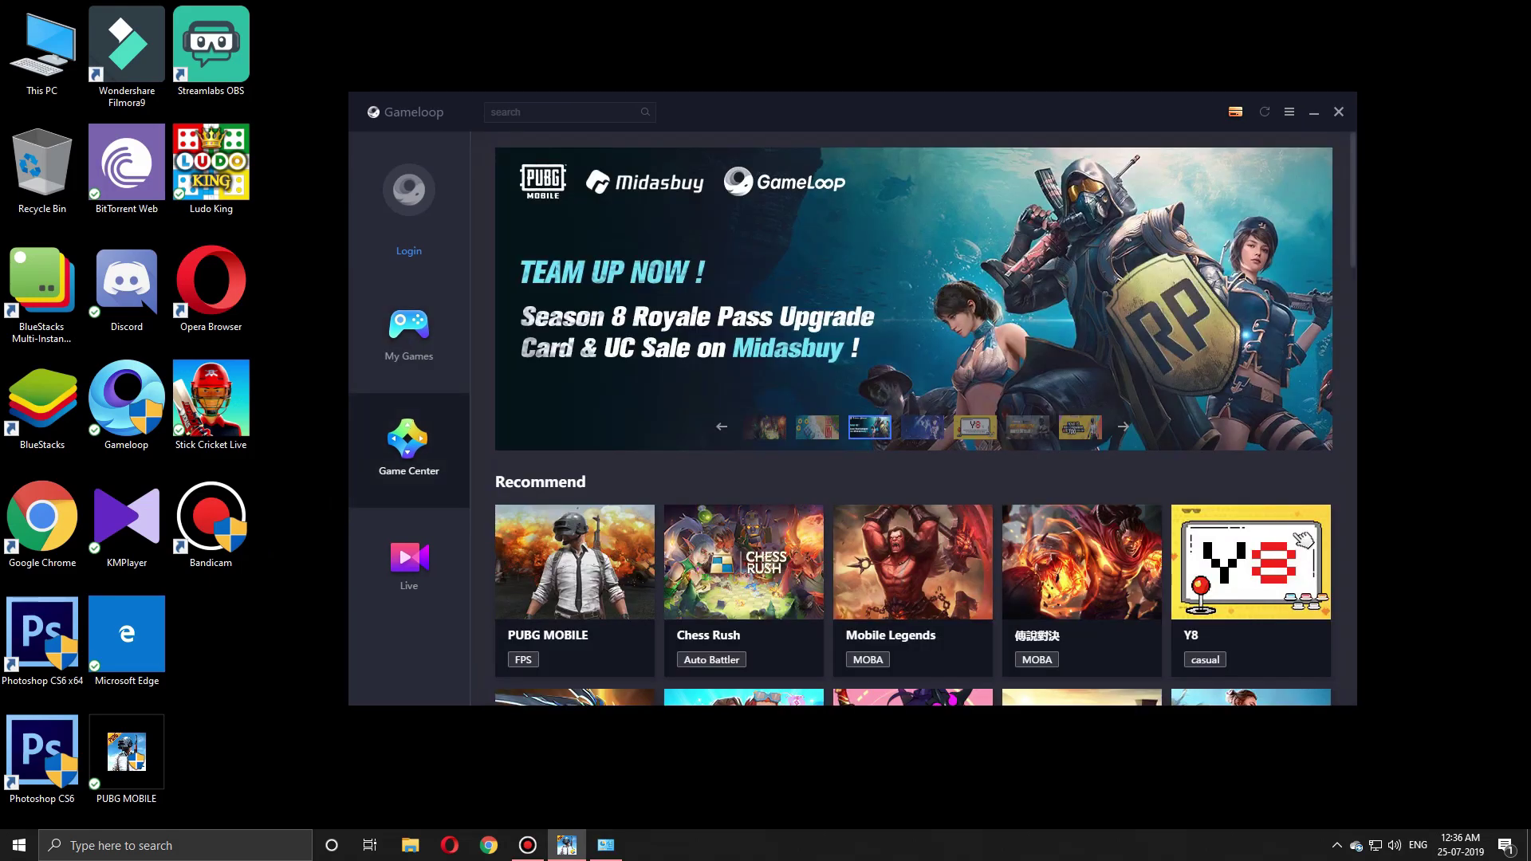
left_click(574, 562)
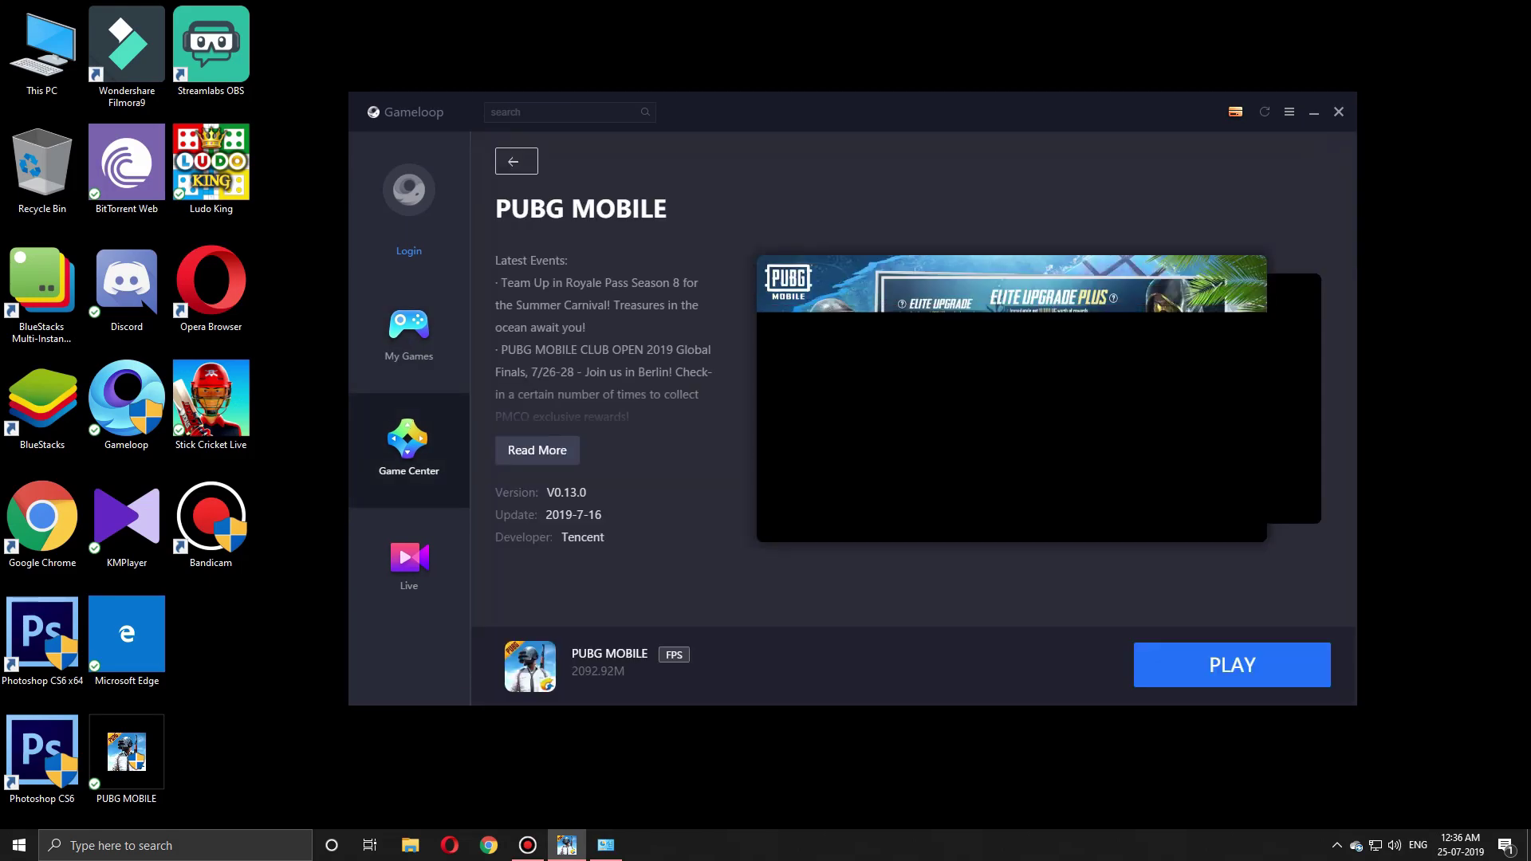